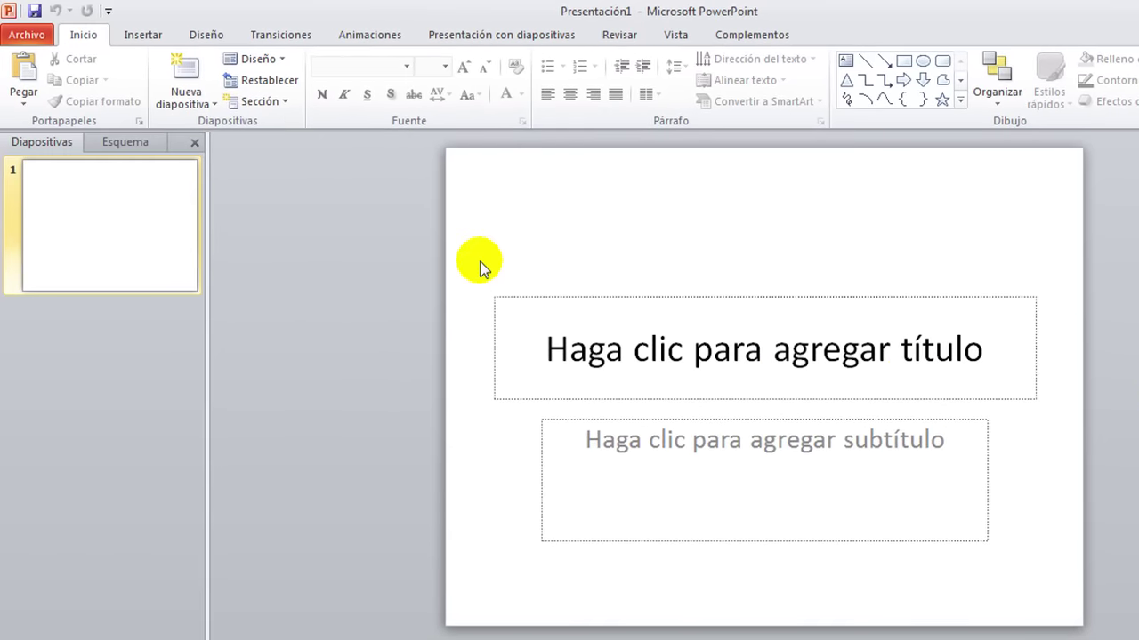
Change the slide size to Presentación en pantalla (16:9), 25.4 × 14.29 cm.
click(206, 38)
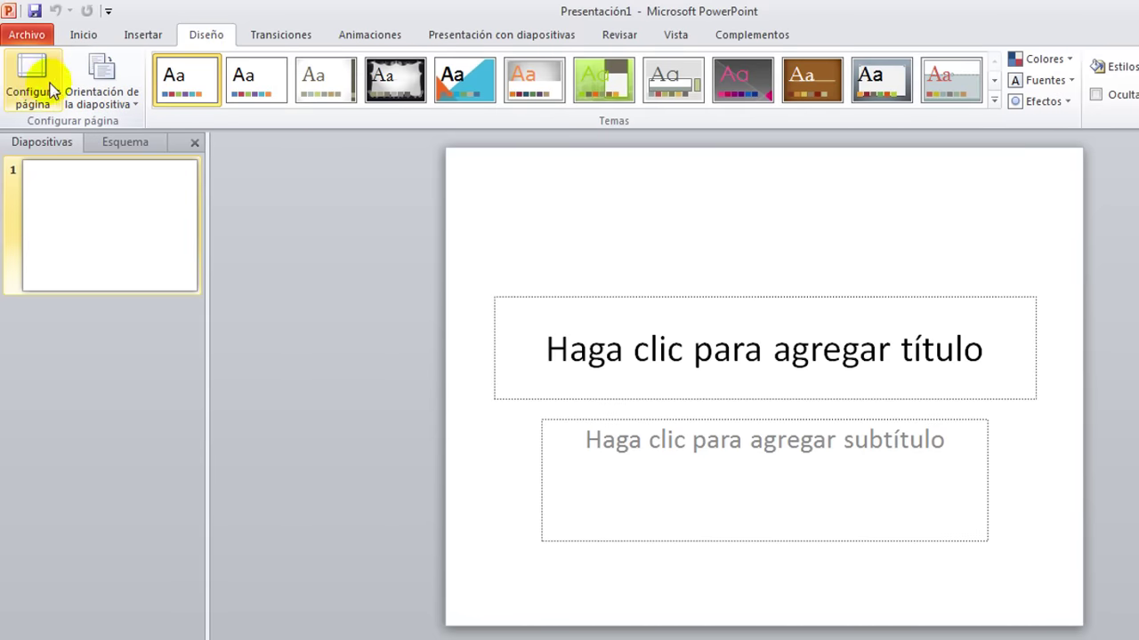
click(35, 108)
click(52, 102)
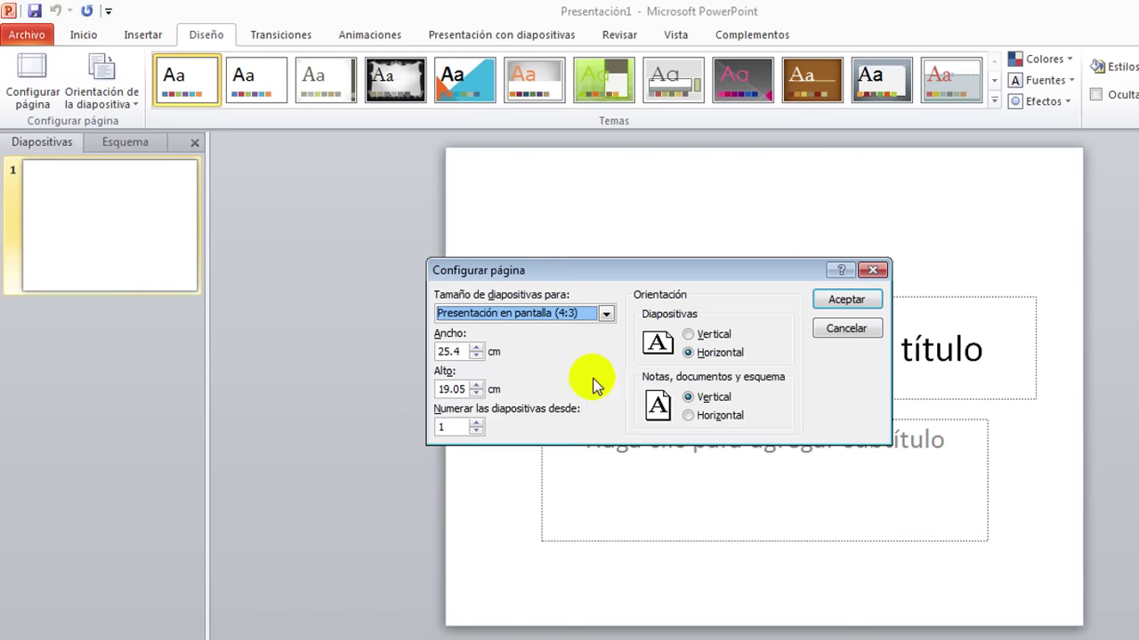
click(605, 313)
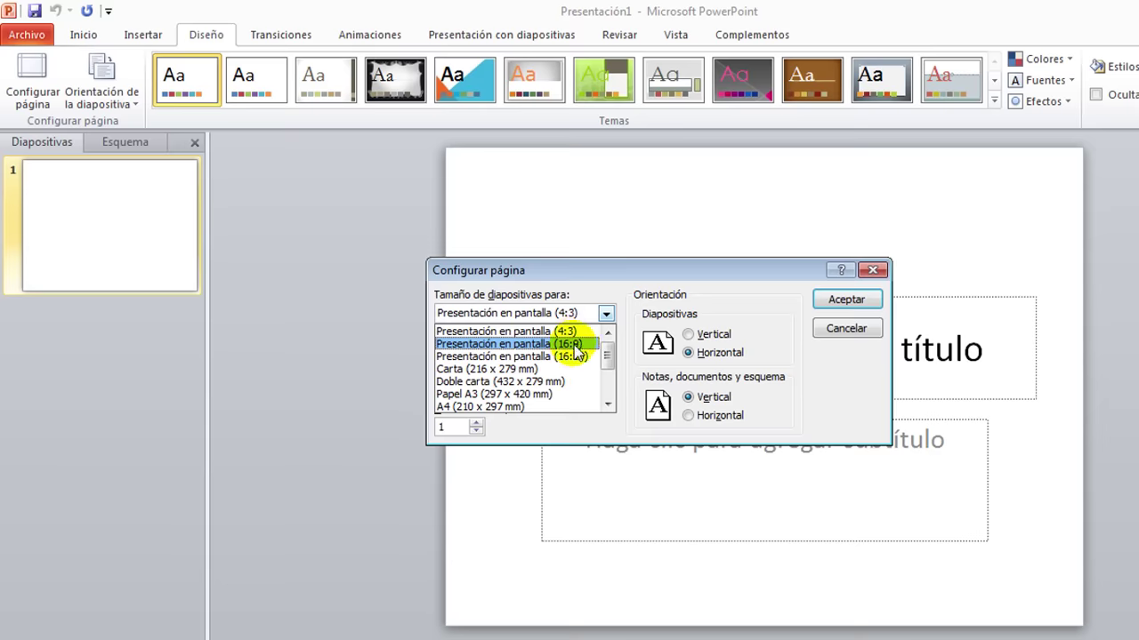
click(574, 344)
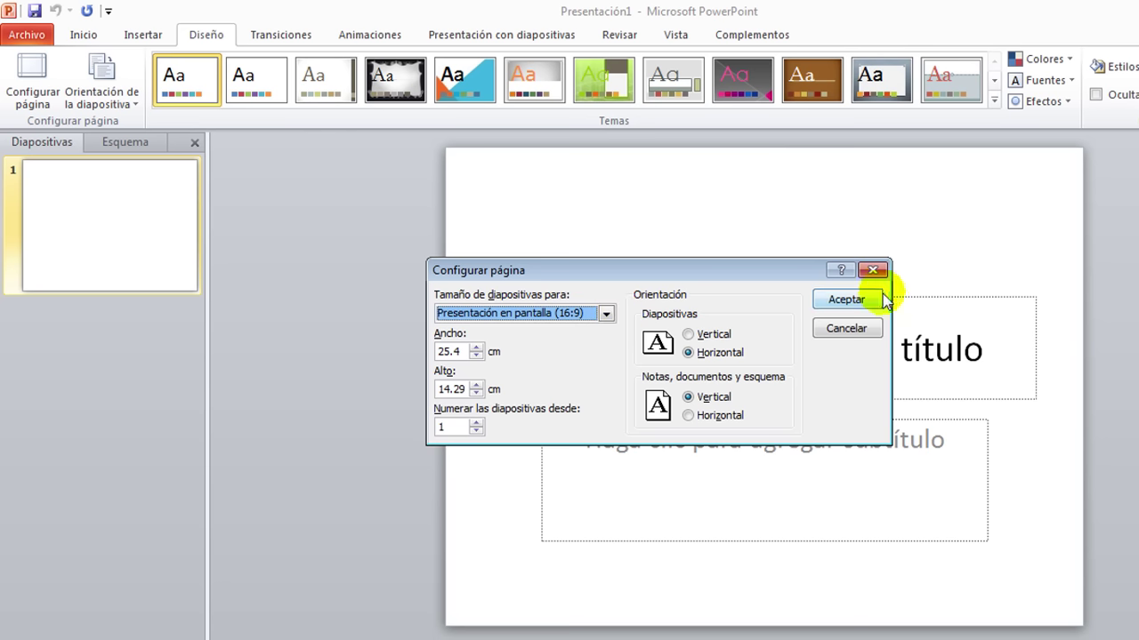
click(852, 303)
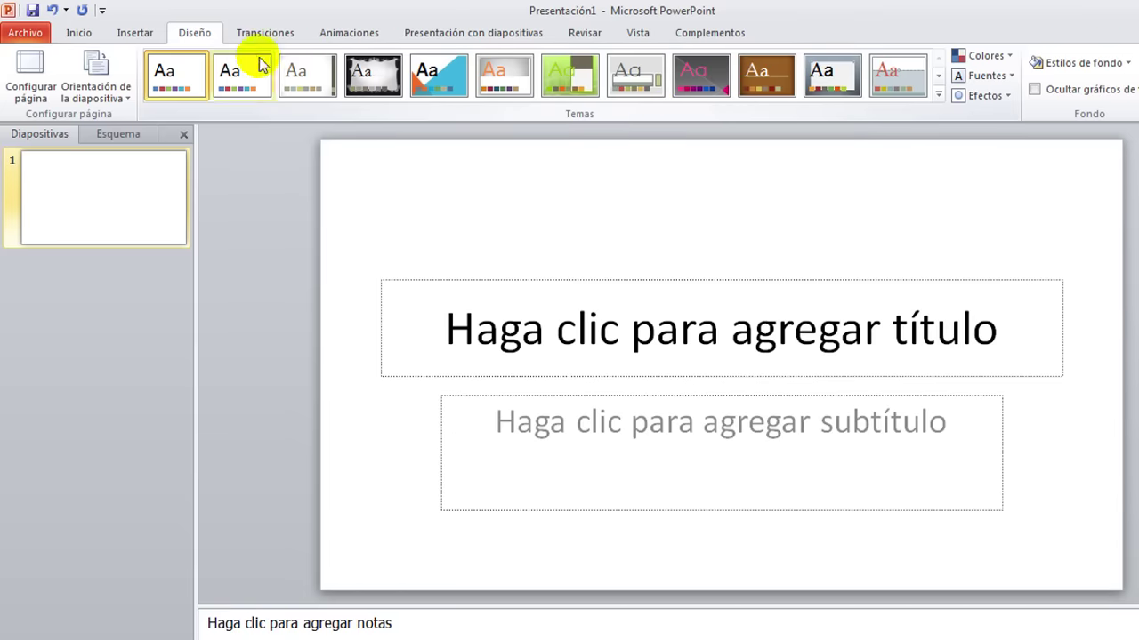
Try the blue wave theme, then apply the grey and red theme instead.
click(938, 96)
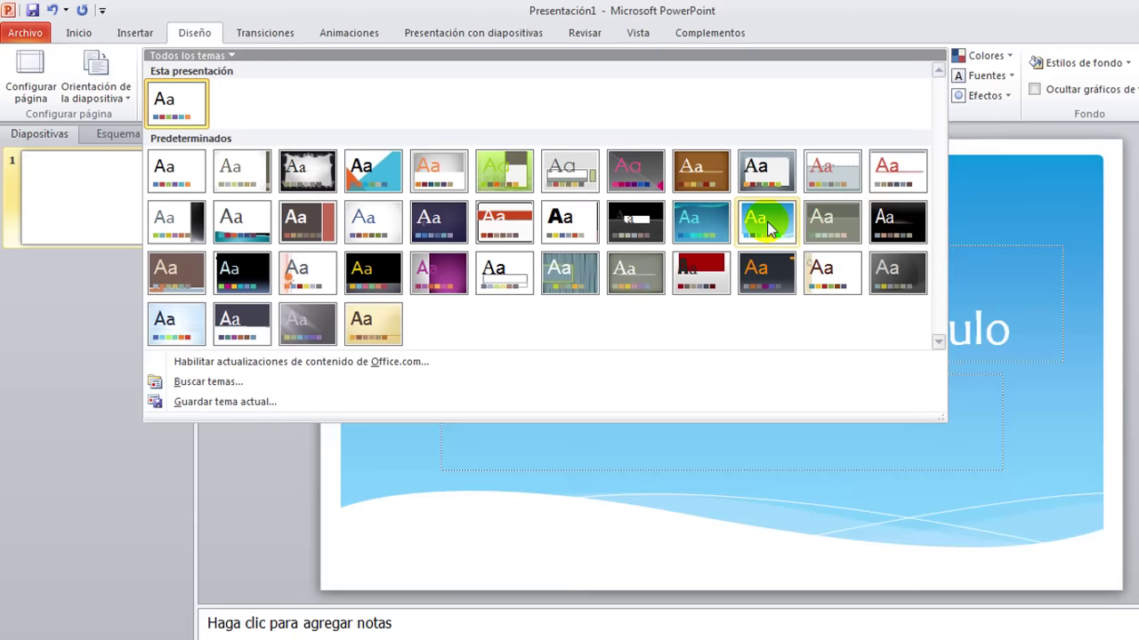
click(770, 228)
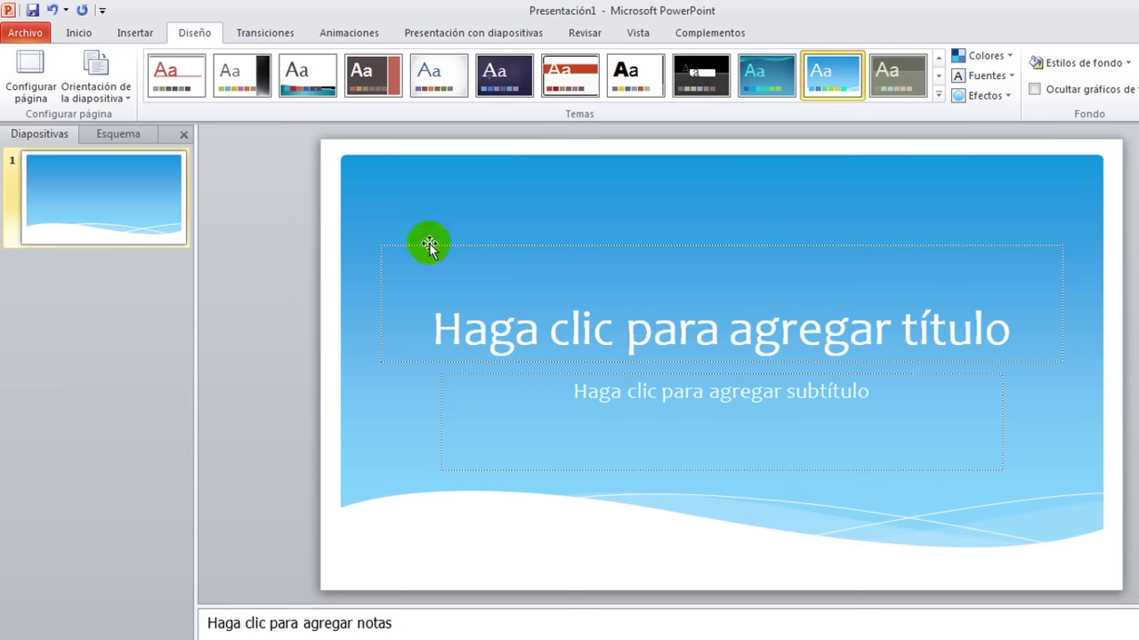
click(937, 93)
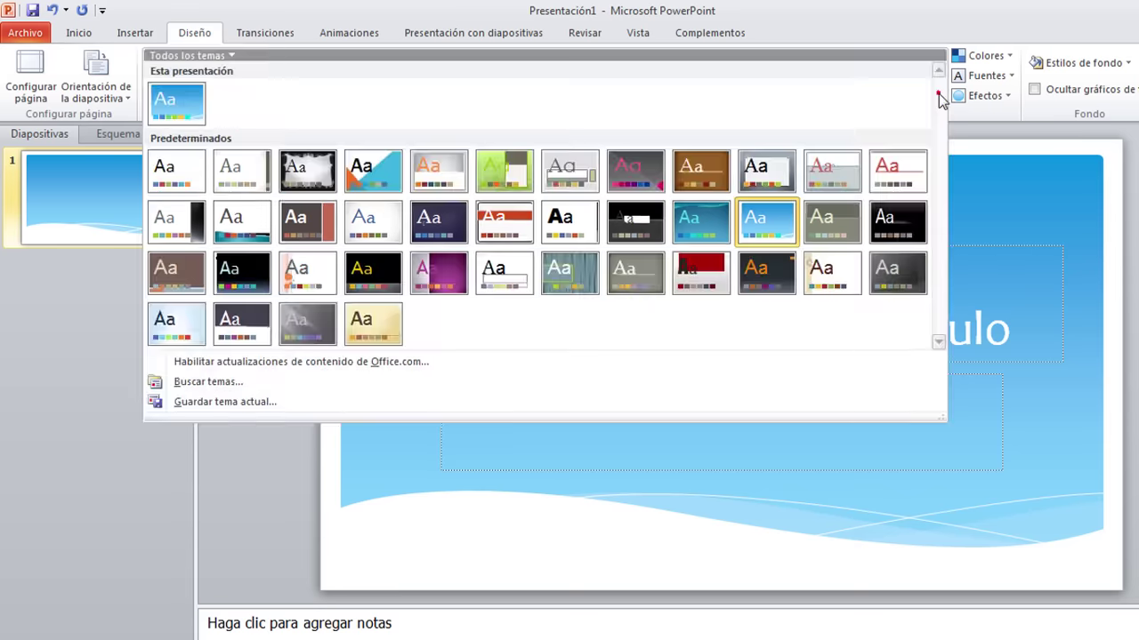
click(820, 171)
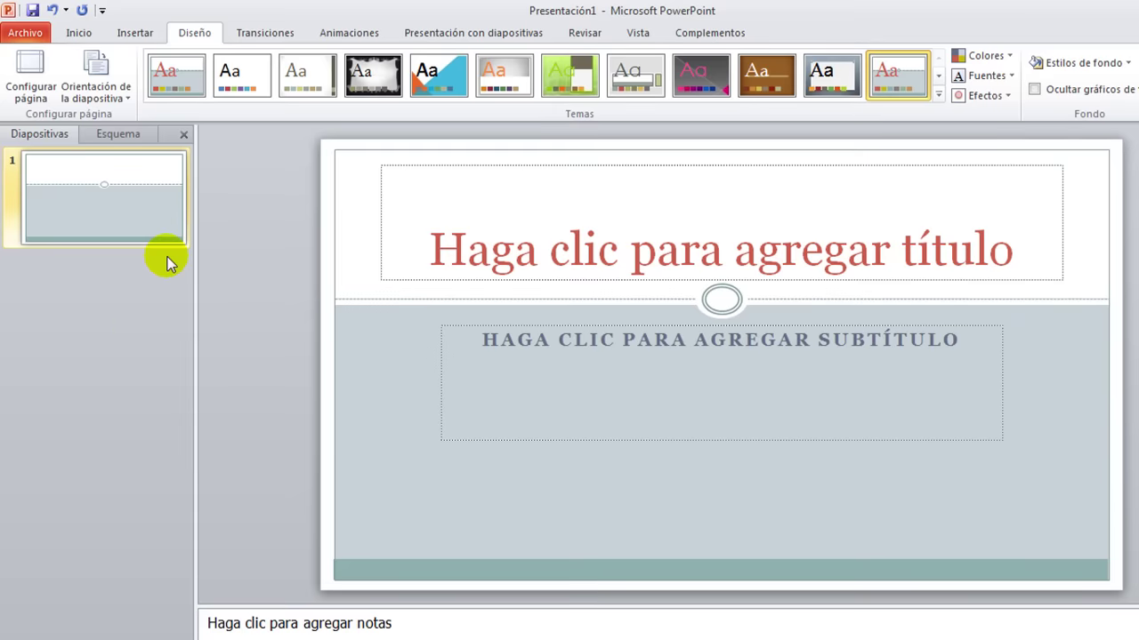
click(80, 33)
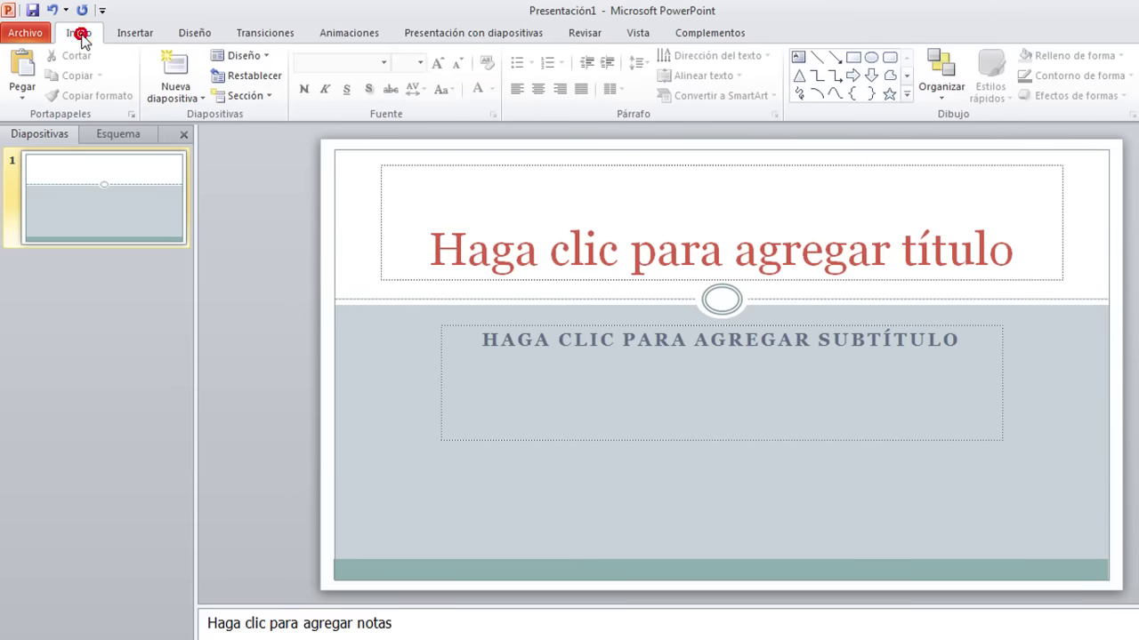
Add two more title-and-content slides, then return to slide 1.
click(177, 64)
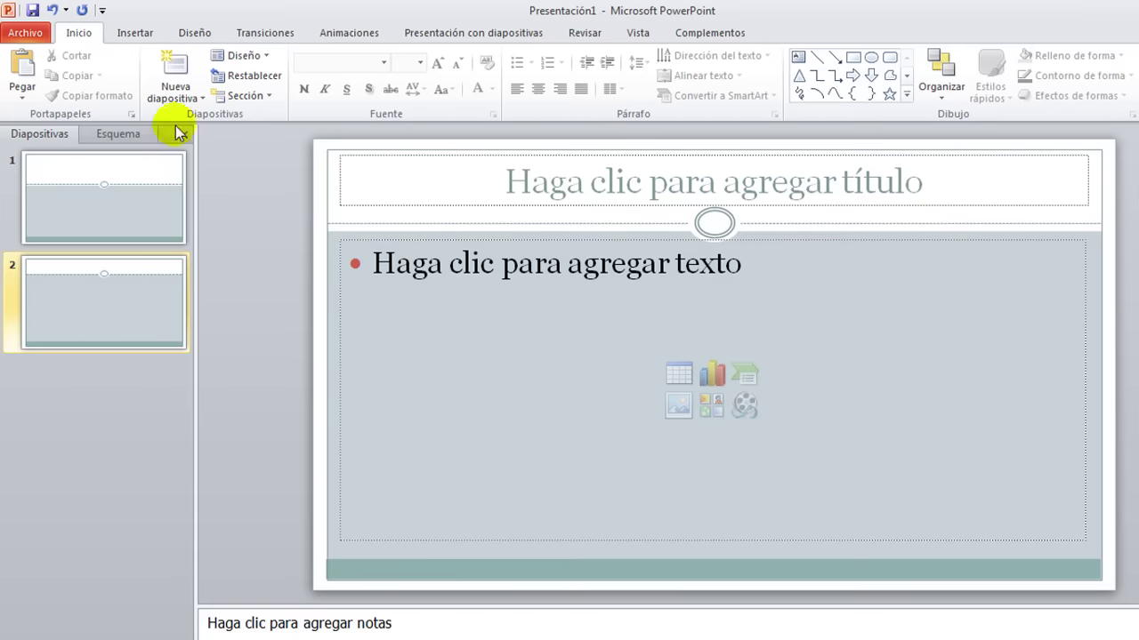
click(174, 61)
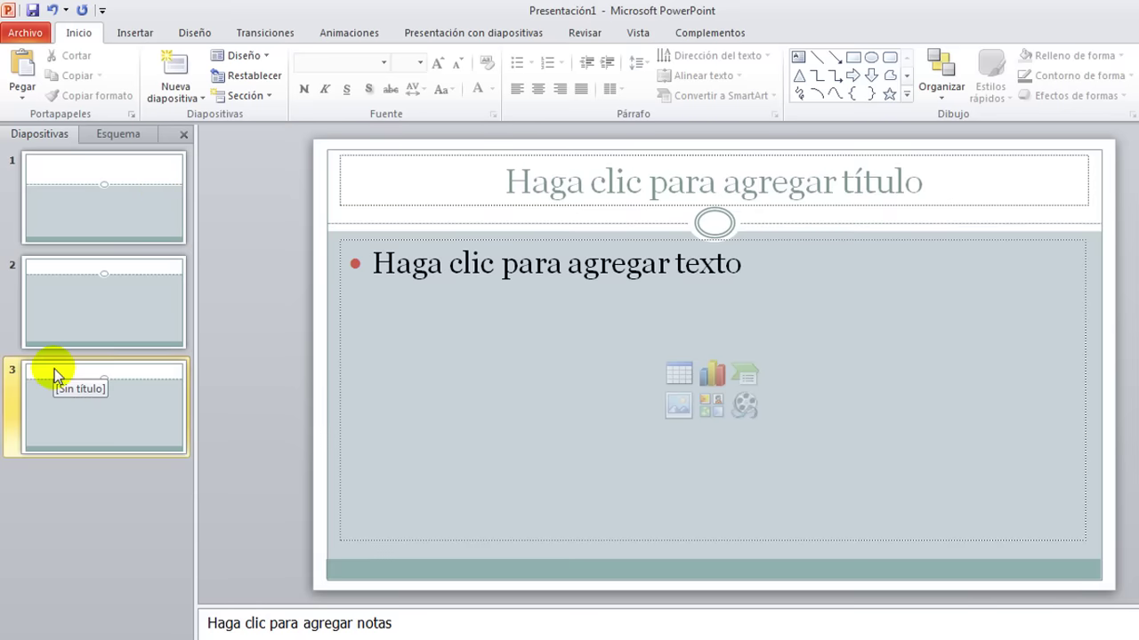
click(8, 203)
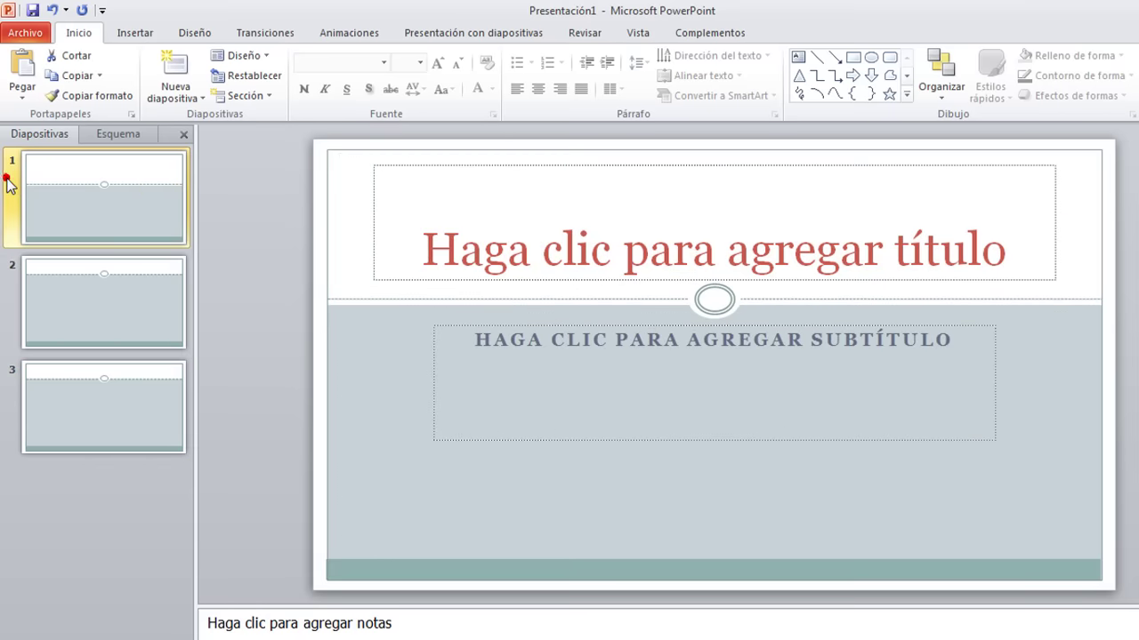
click(32, 196)
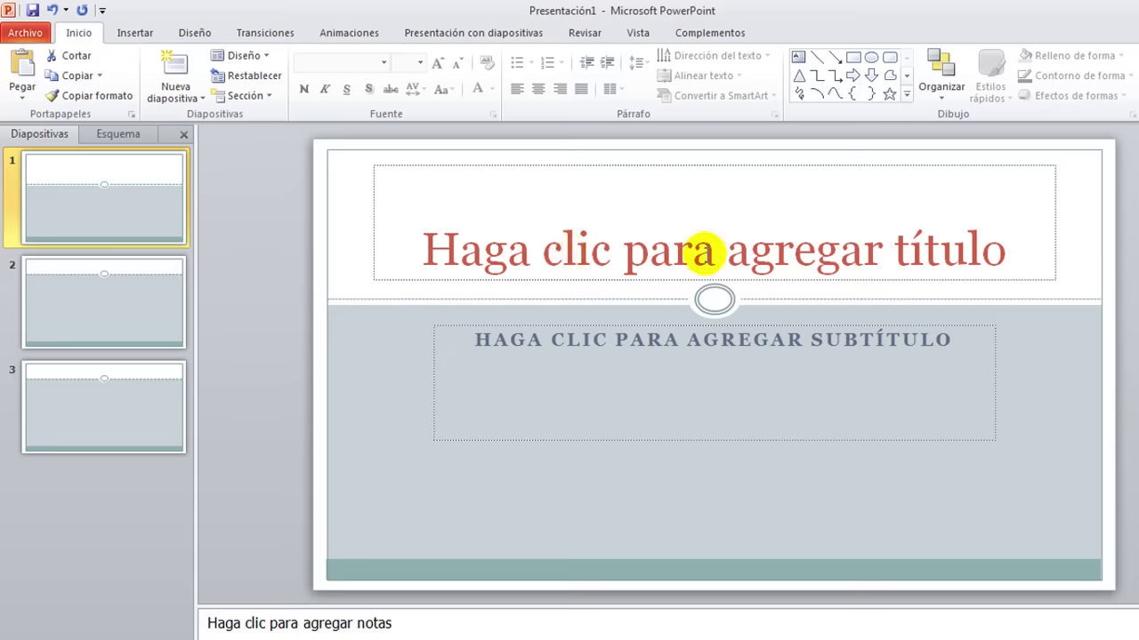
Enter the title 'Curso de Power Point' and the subtitle 'CURSO ONLINE' on the title slide.
click(686, 245)
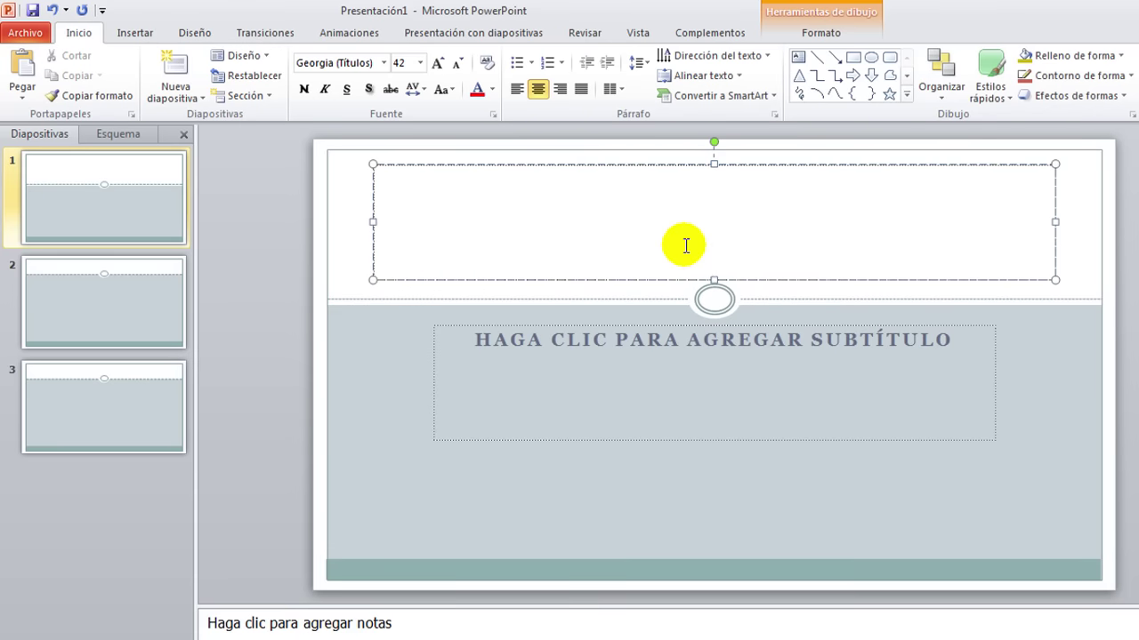
text(c)
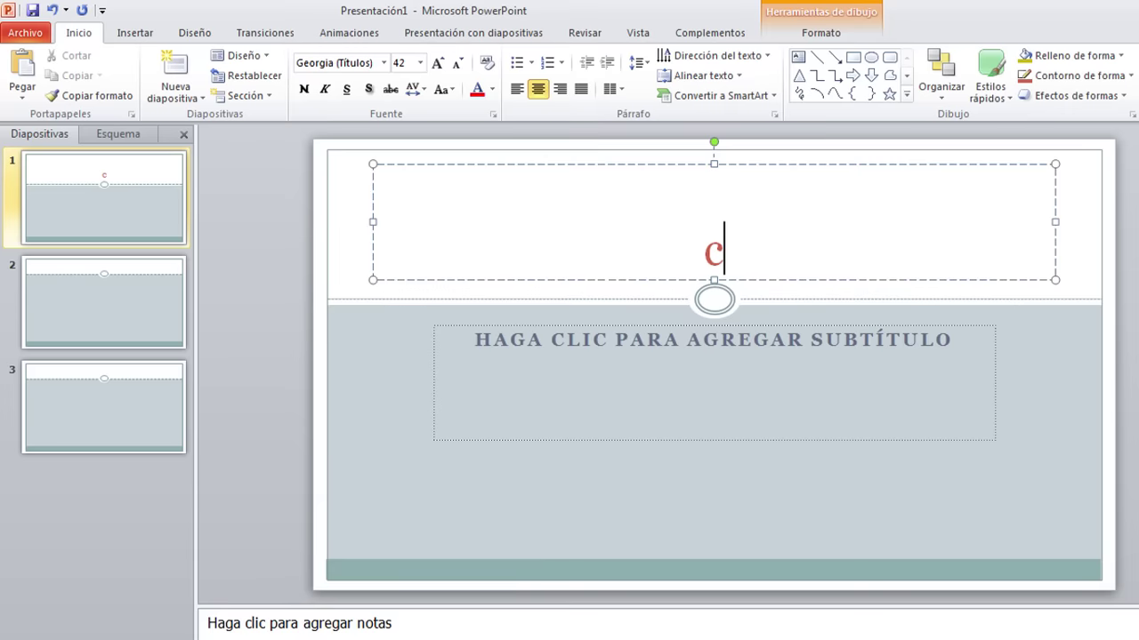
text(URSO de Power Point)
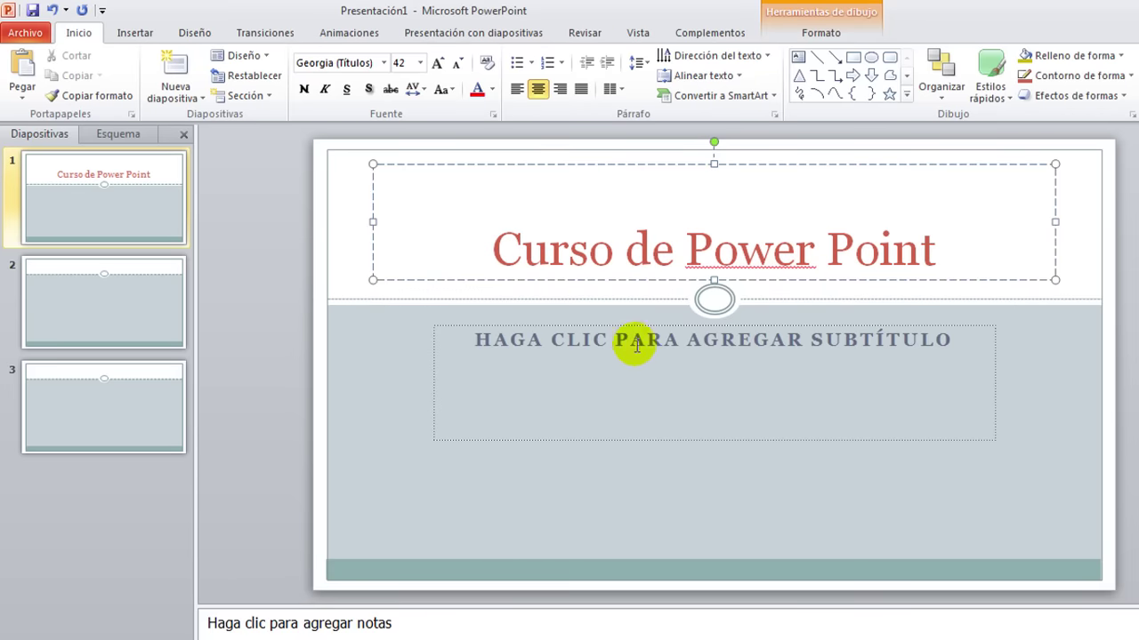
click(738, 339)
text(CURS)
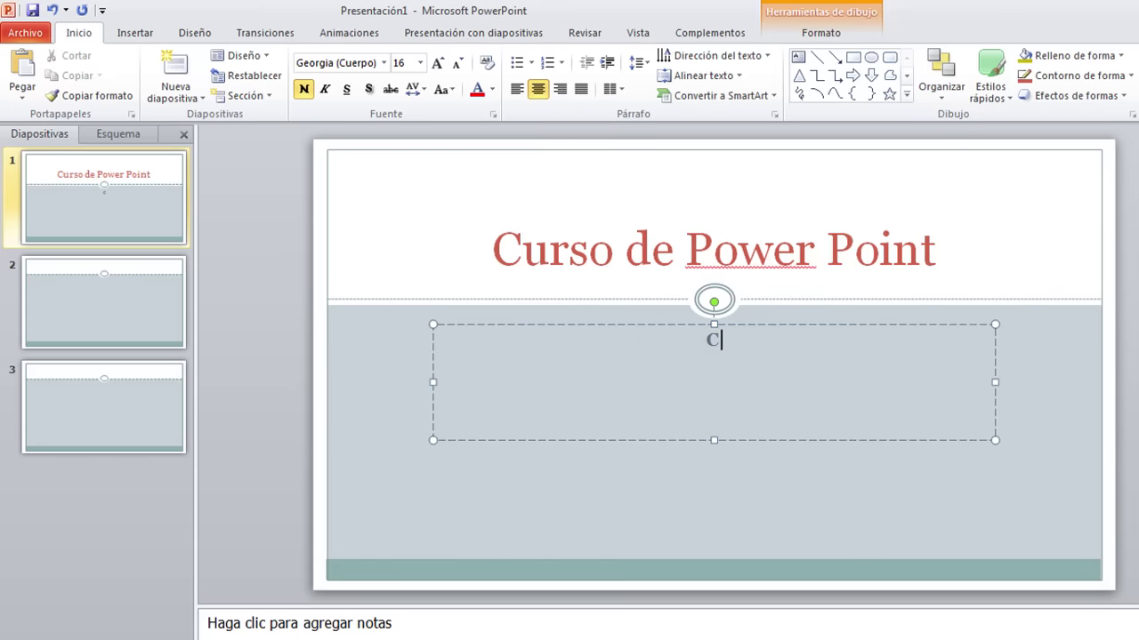
text(O ON)
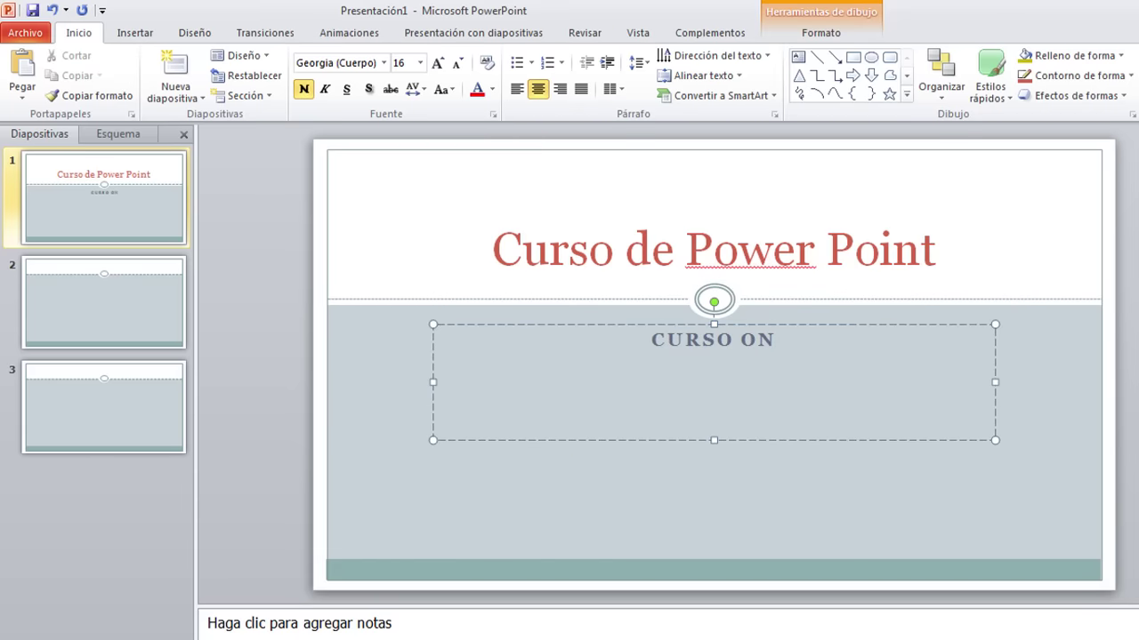
text(LINE)
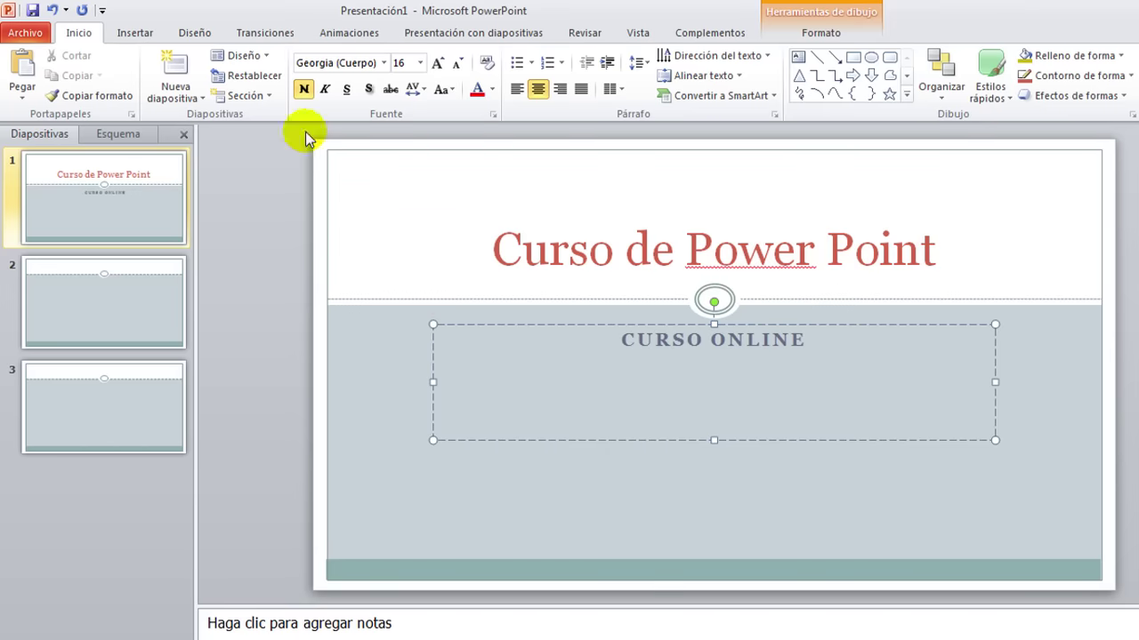
click(135, 33)
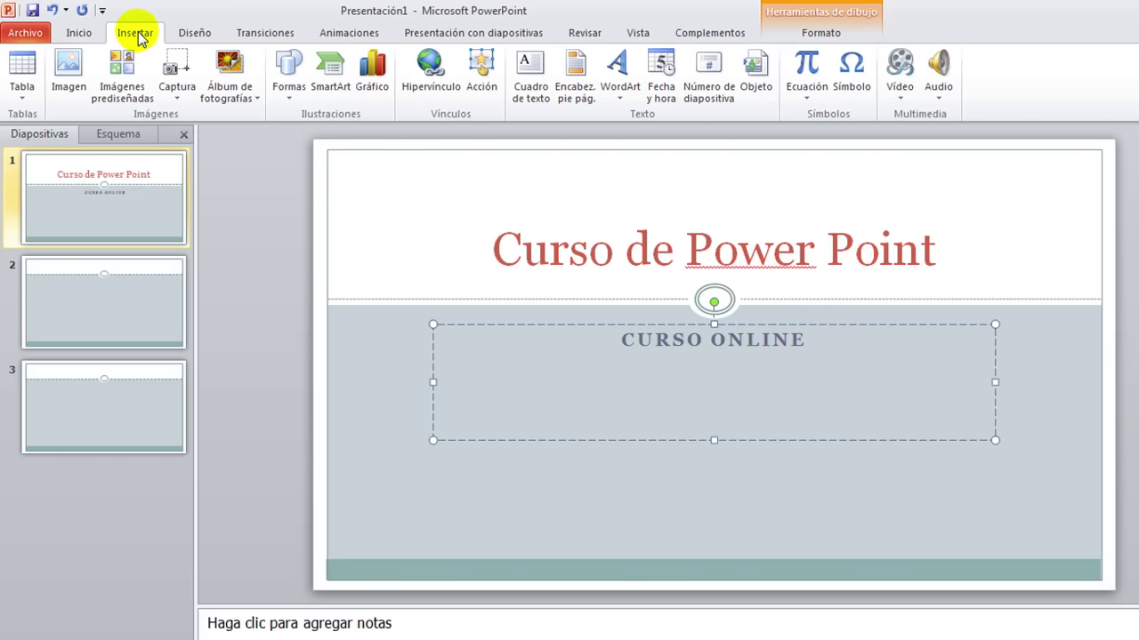
Add a text box reading 'Por:' plus the author's name, centred near the slide bottom.
click(530, 67)
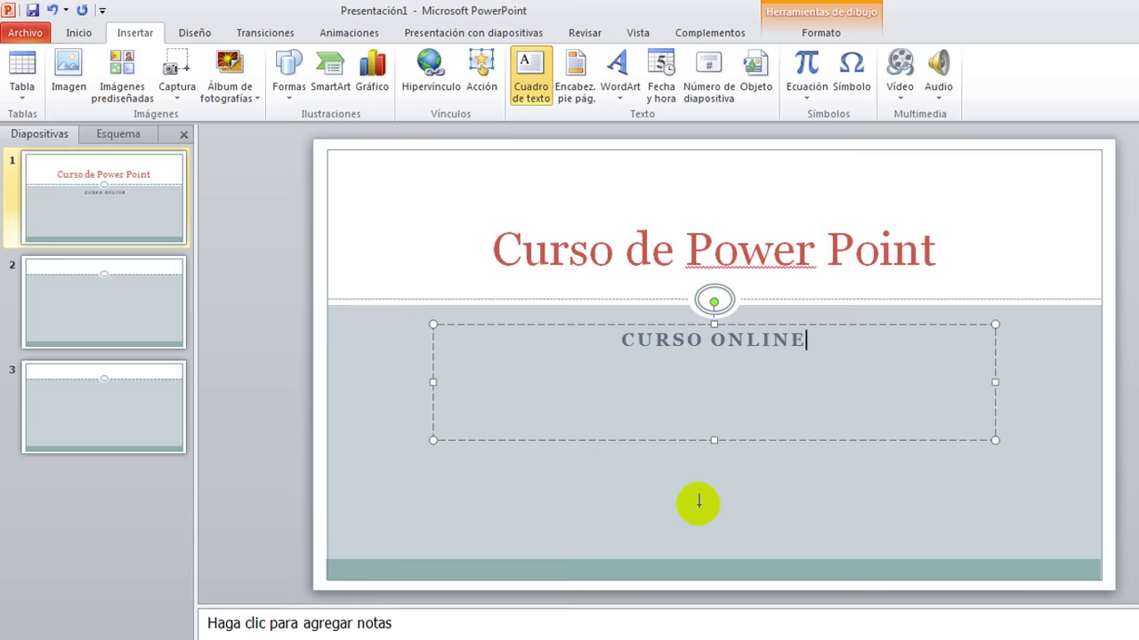
click(698, 503)
text(Por)
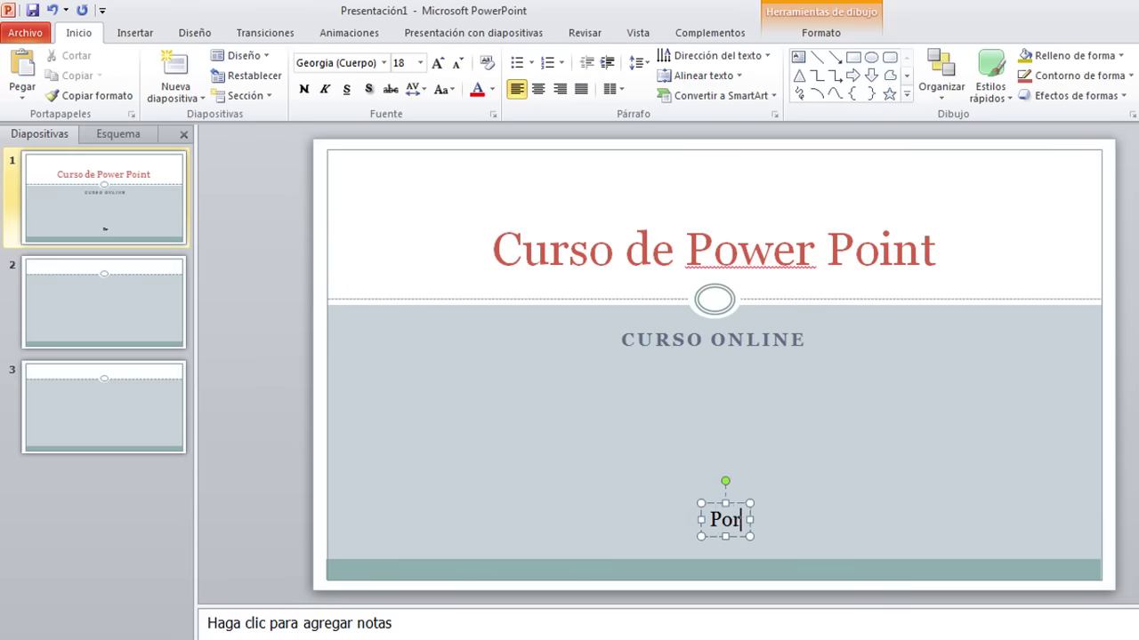
text(: Ronal)
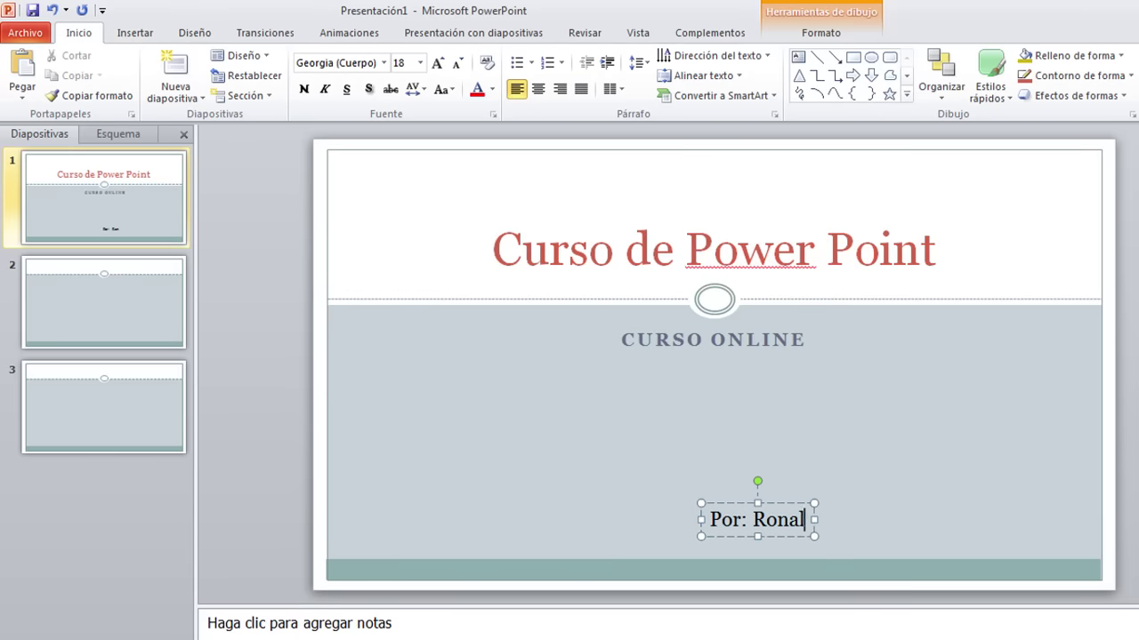
text(d Vasquez)
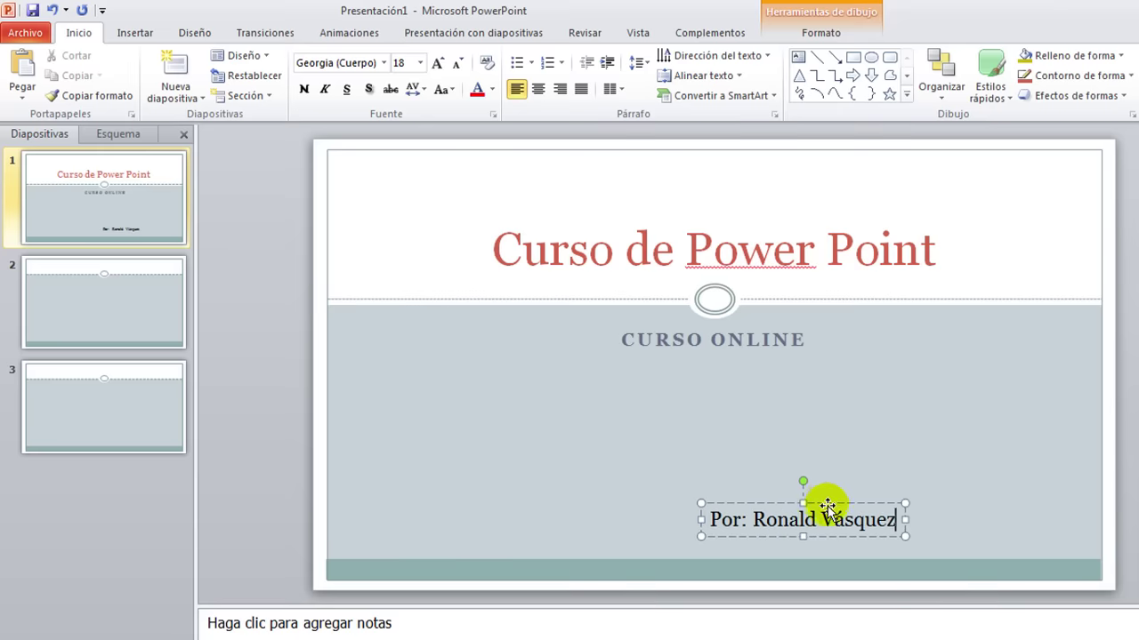
drag(822, 504, 769, 504)
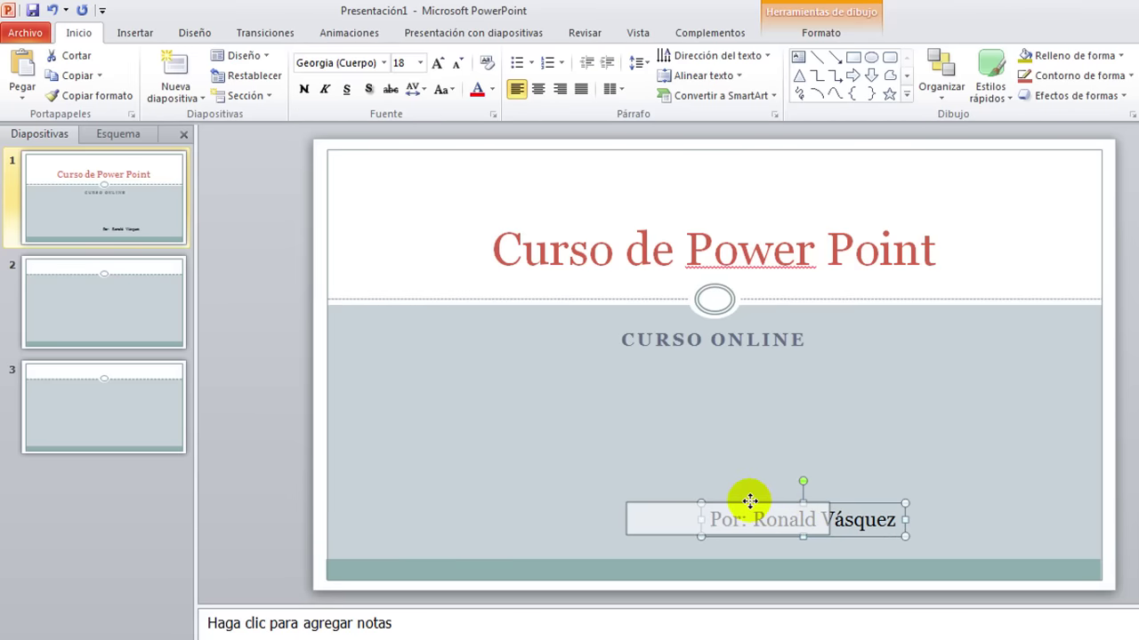
drag(756, 502, 747, 503)
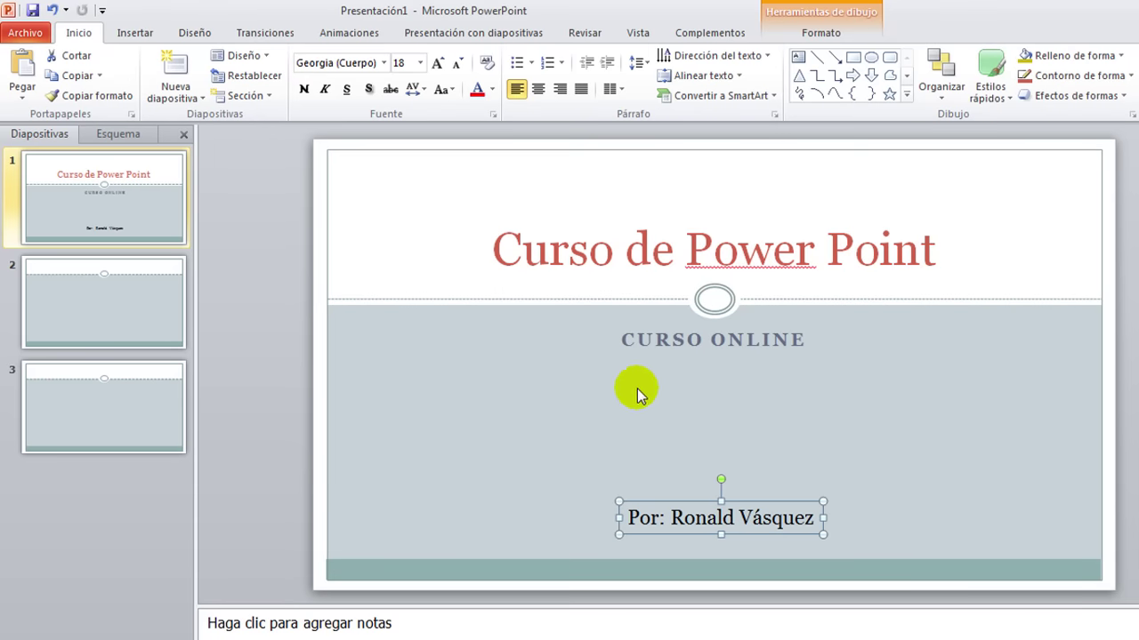
Set the author line to Adobe Gothic Std B at 28 pt and recentre it at the bottom.
click(384, 63)
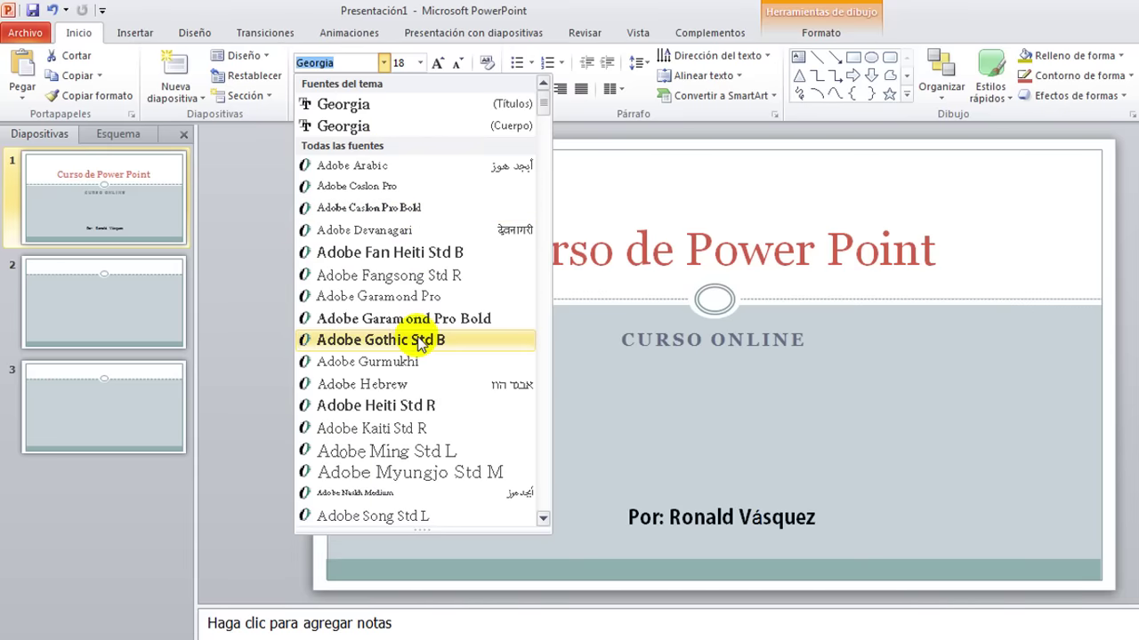
click(356, 340)
click(421, 63)
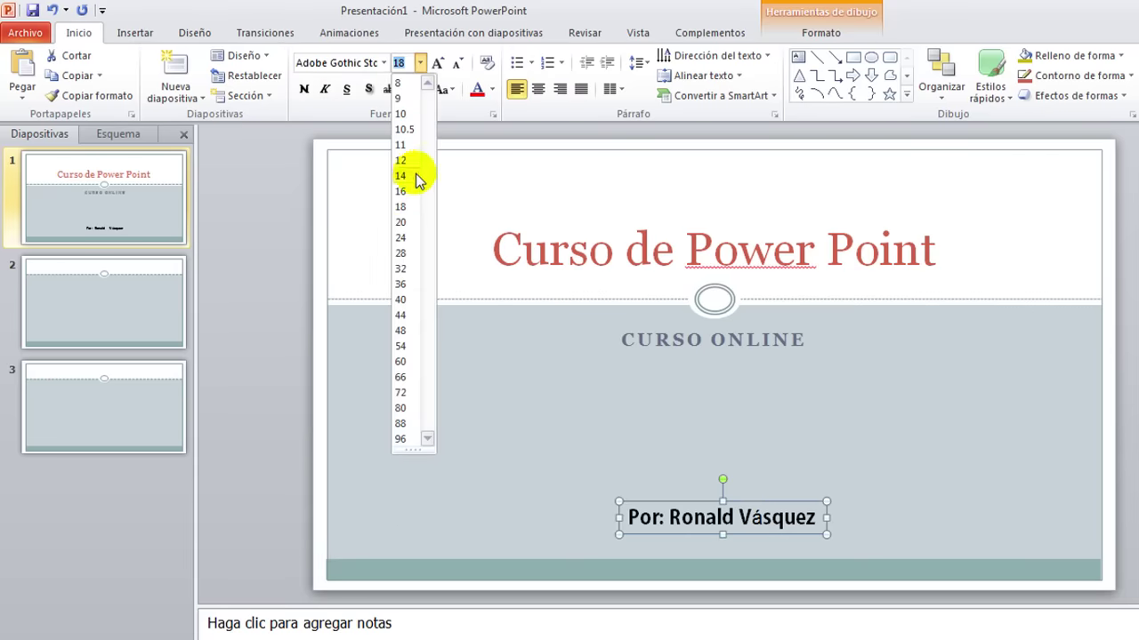
click(400, 253)
drag(879, 499, 812, 485)
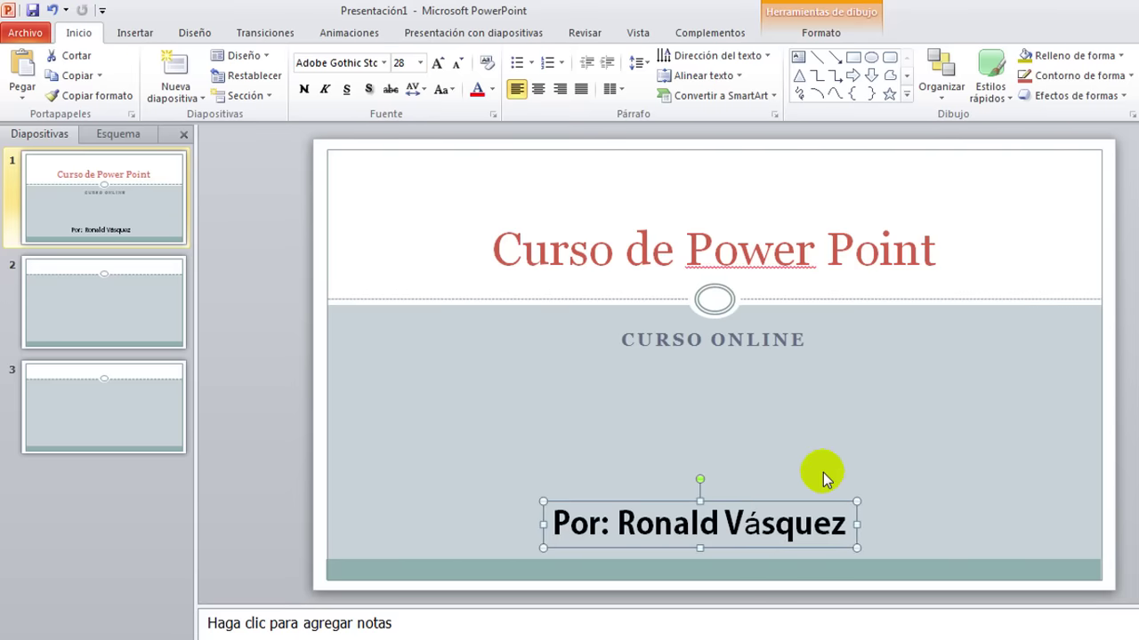
click(859, 461)
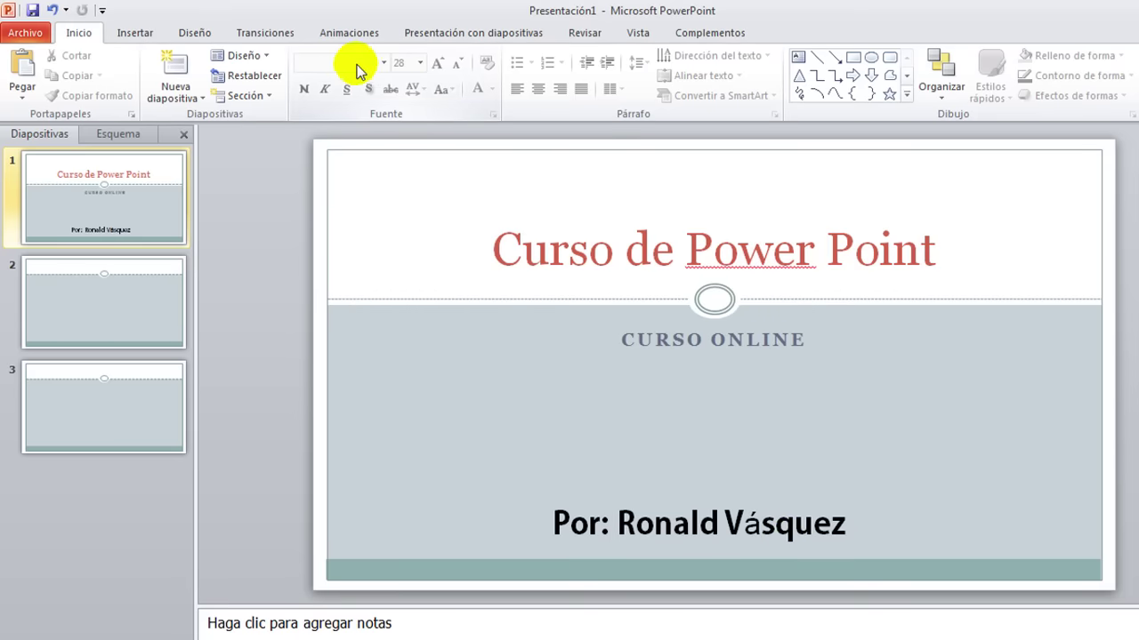
Reduce the author line to 20 pt, move it lower right, and go to slide 2.
click(772, 509)
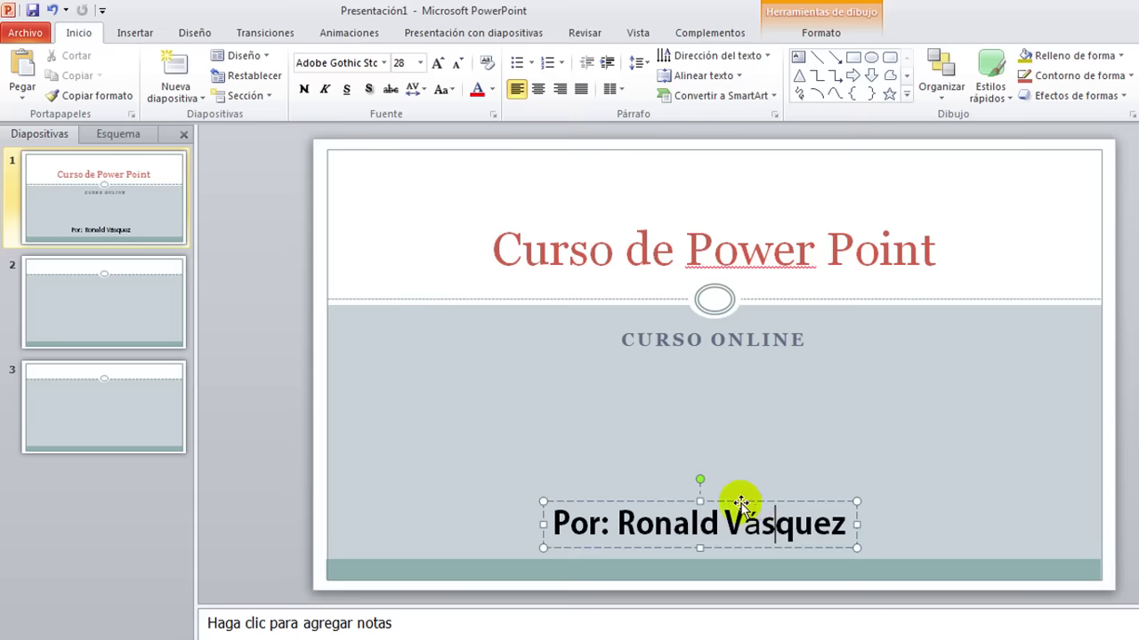
click(754, 503)
text(á)
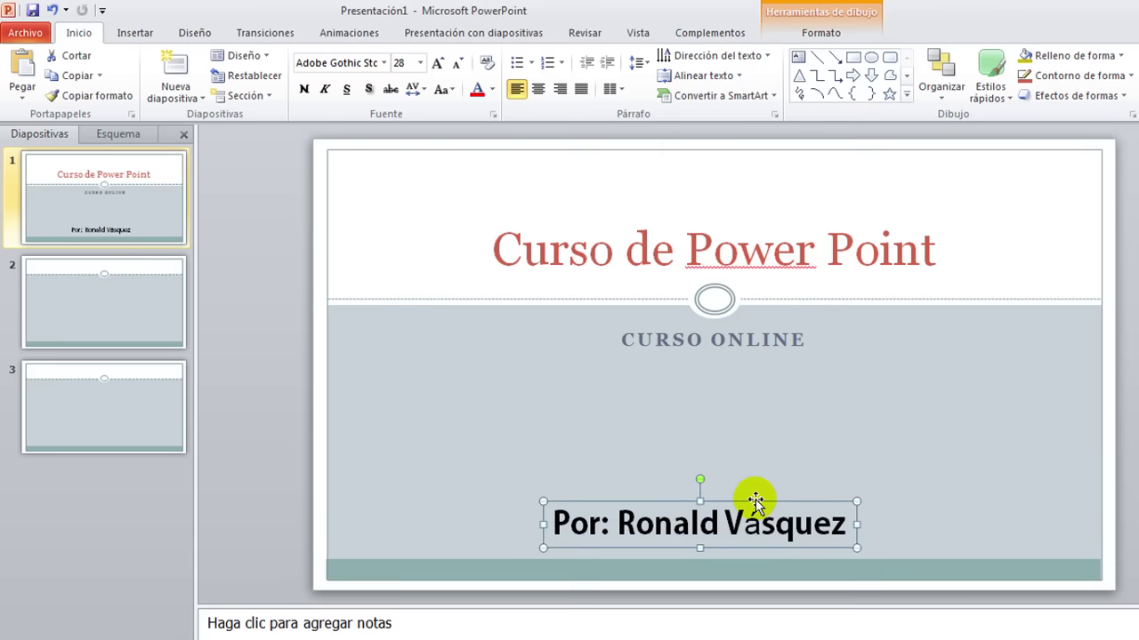
click(419, 62)
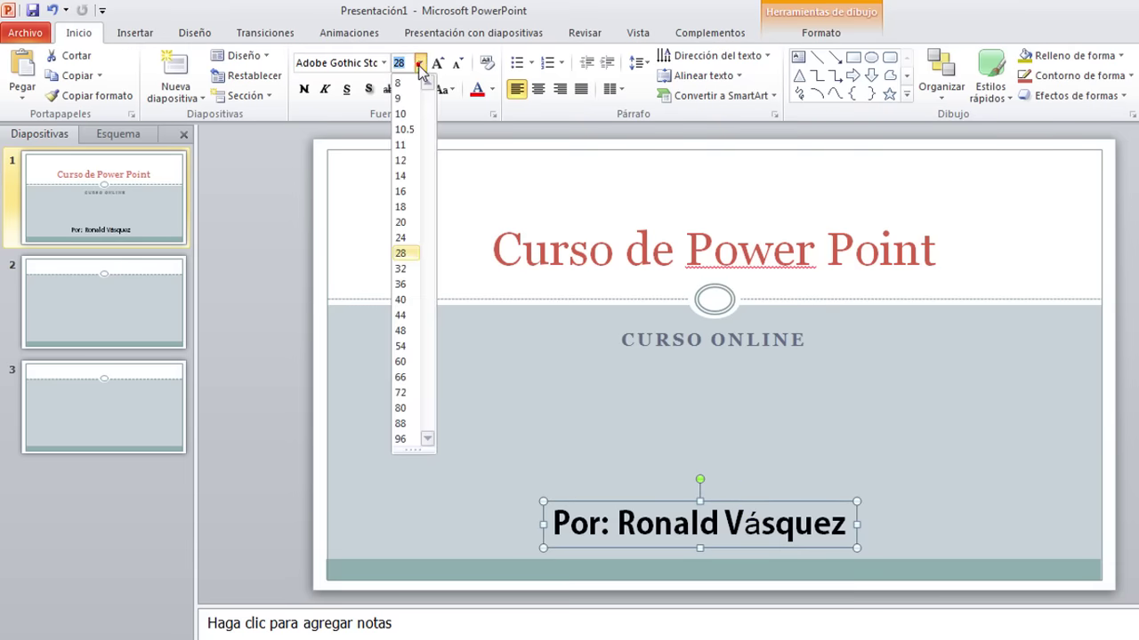
click(401, 221)
drag(711, 503, 772, 523)
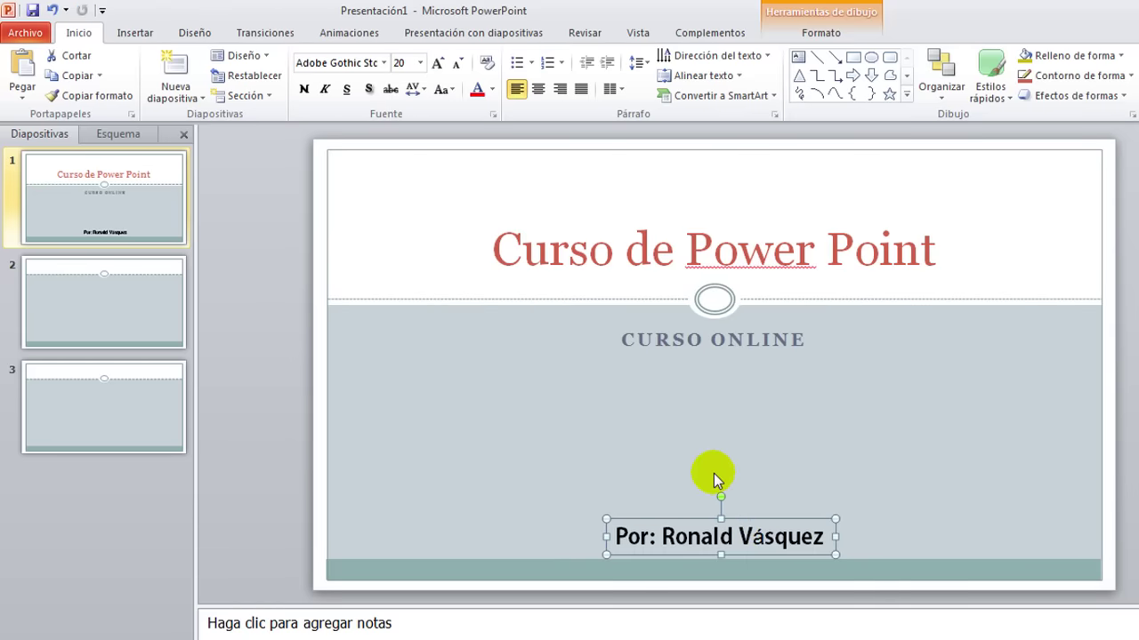
click(116, 301)
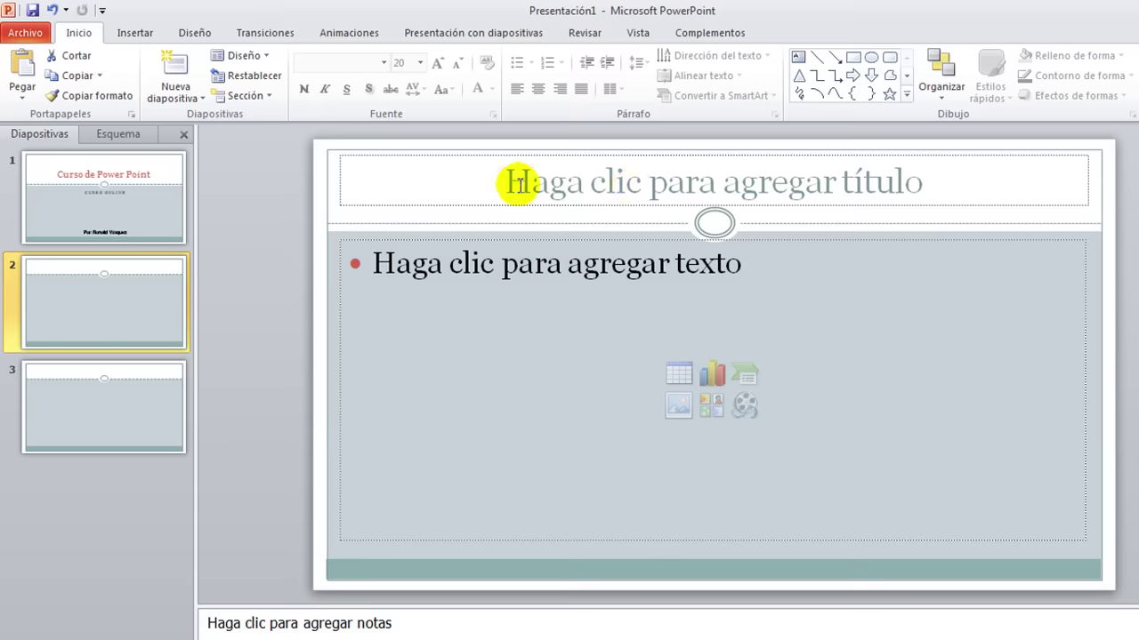
Enter 'Qué es Power Point' as slide 2's title and make it bold.
click(741, 176)
text(Qu)
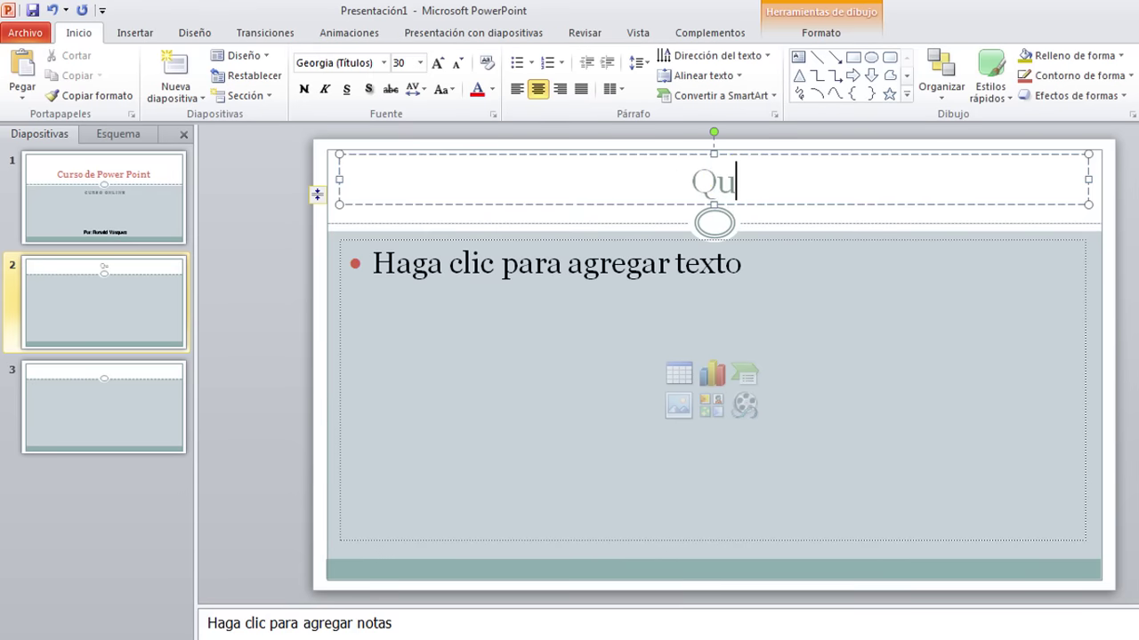
text(é )
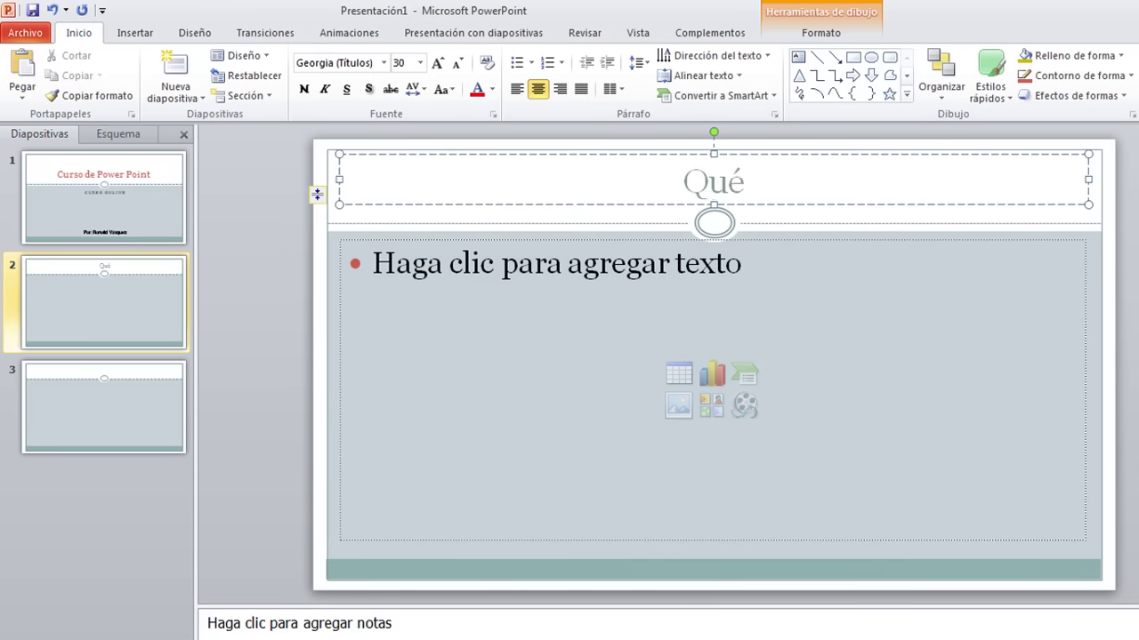
text(e)
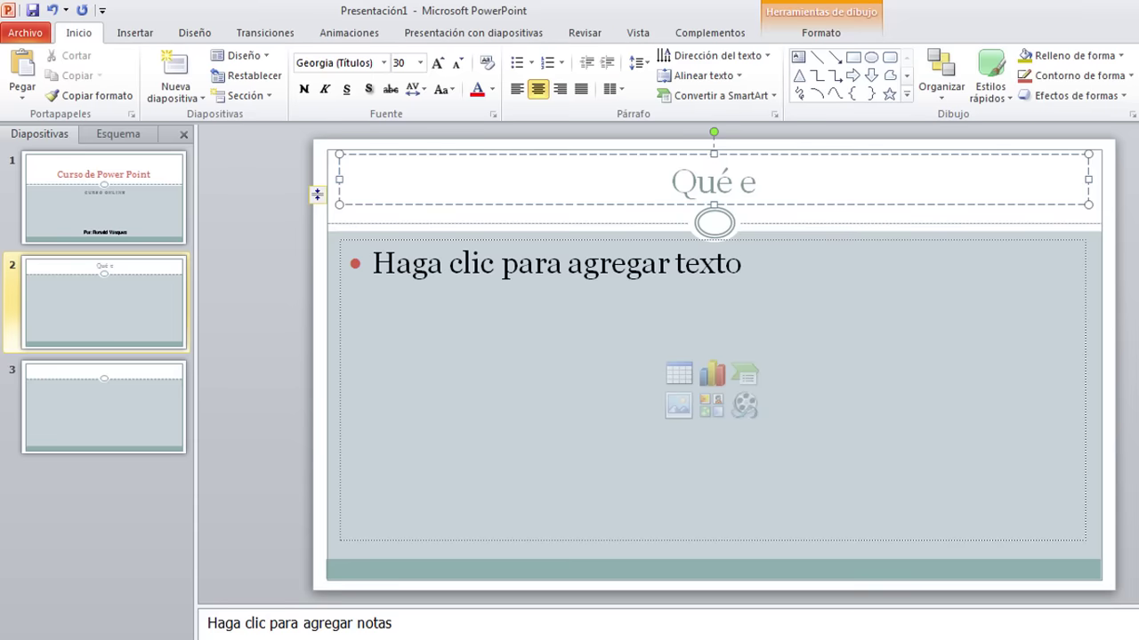
text(s Power Point)
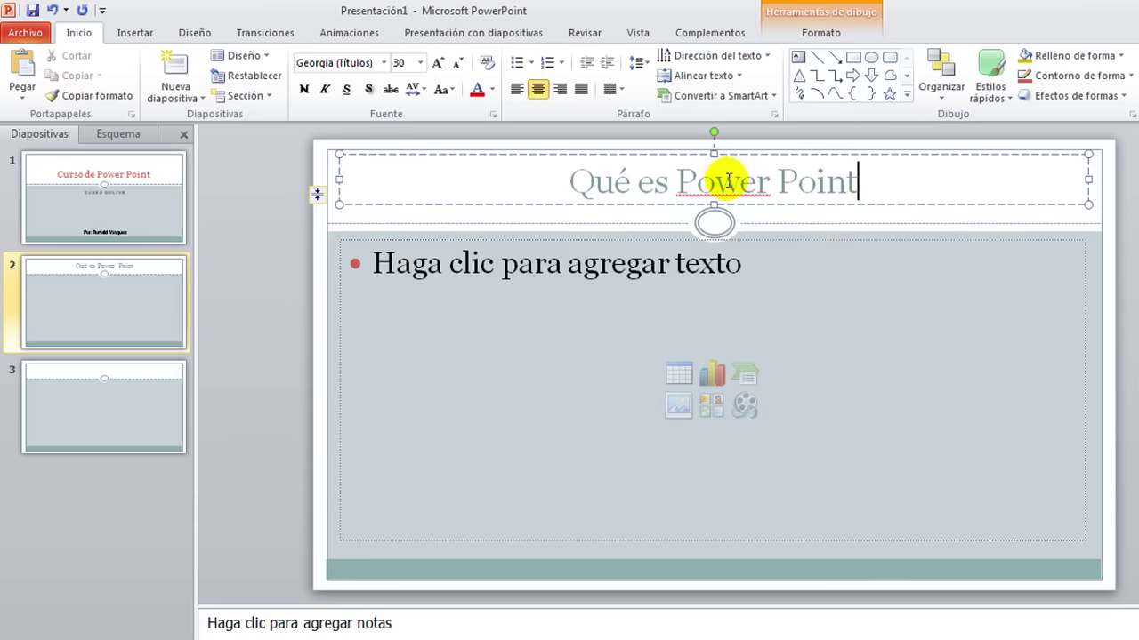
click(887, 205)
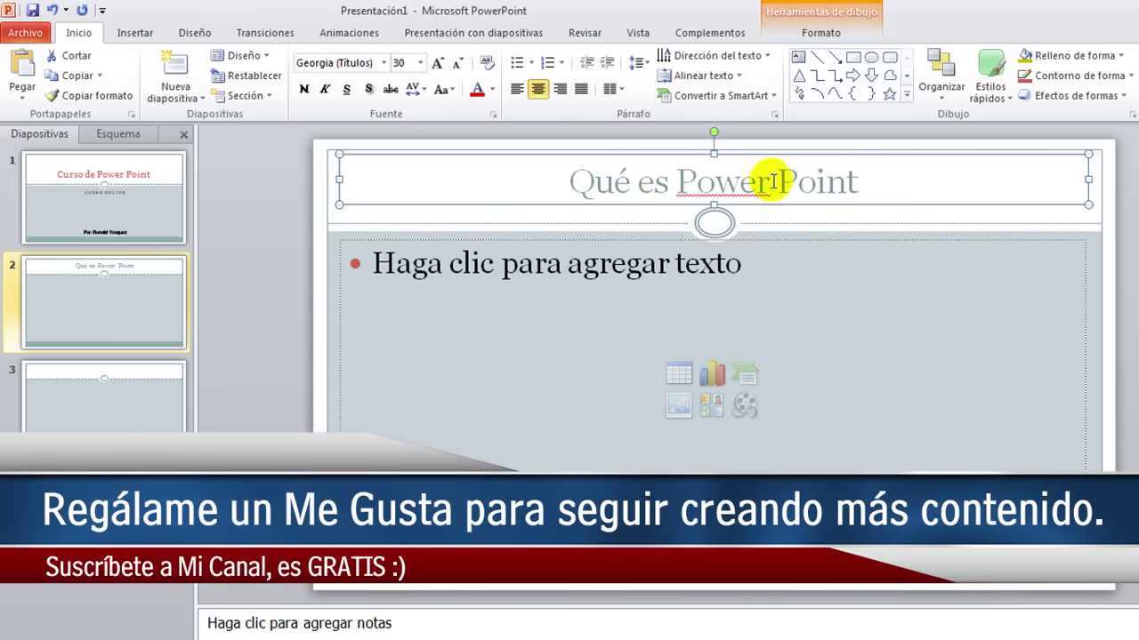
click(303, 89)
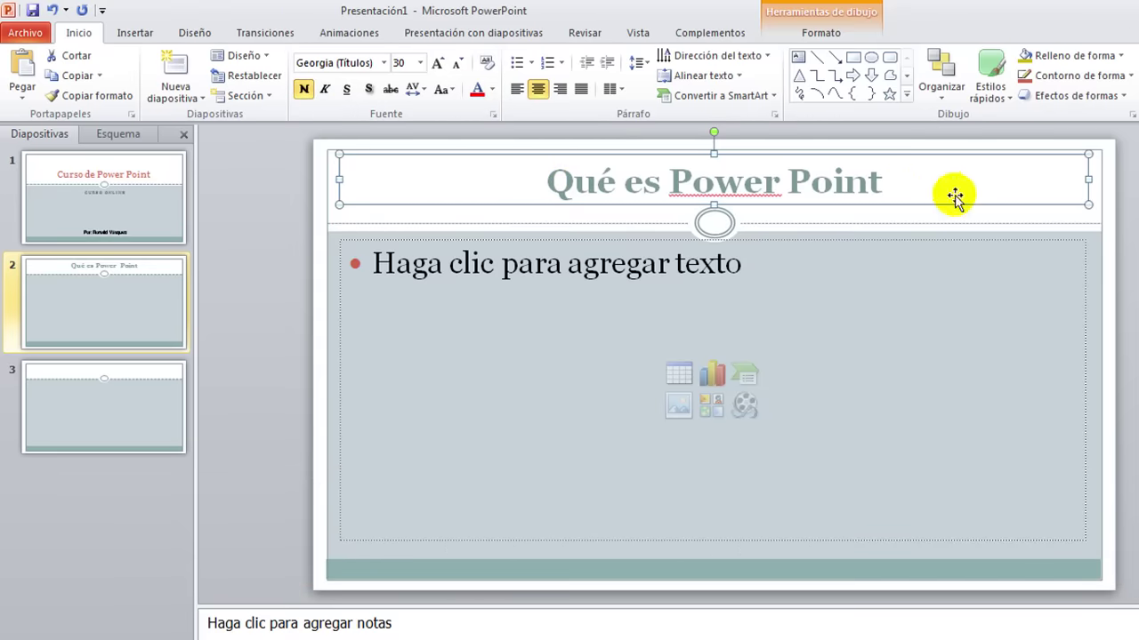
click(455, 261)
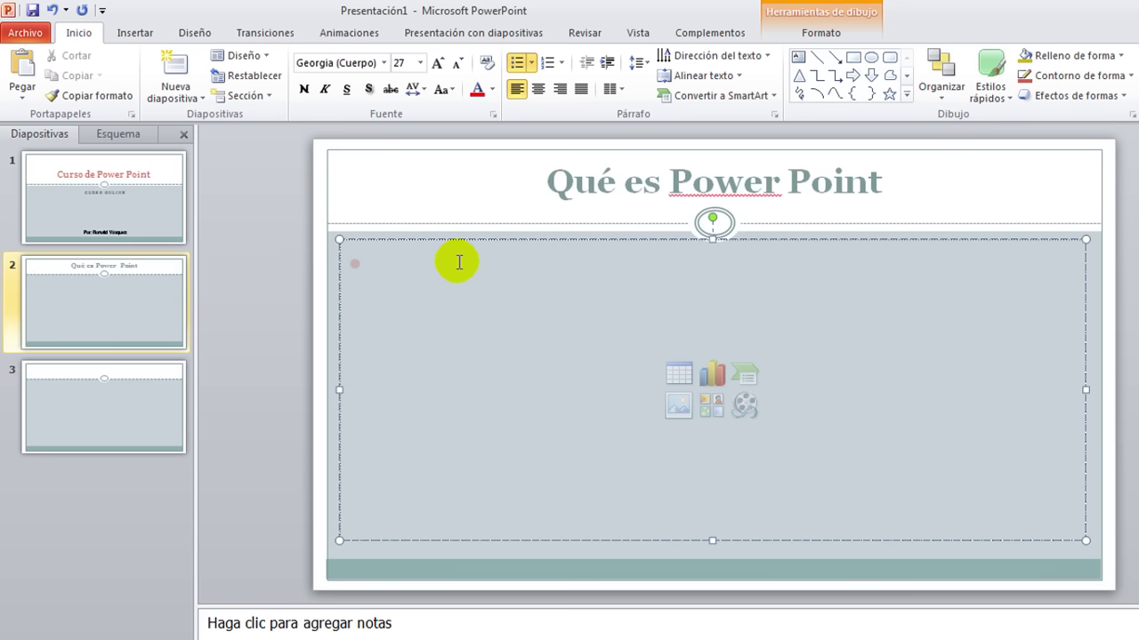
Paste the PowerPoint description, add bullets 'un programa de Microsoft.' and 'Podemos crear presentaciones…', then lengthen the box.
text(PowerPoint es la herramienta que nos ofrece Microsoft Office para crear presentaciones. Las presentaciones son imprescindibles hoy en día ya que permiten comunicar información e ideas de forma visual y atractiva.)
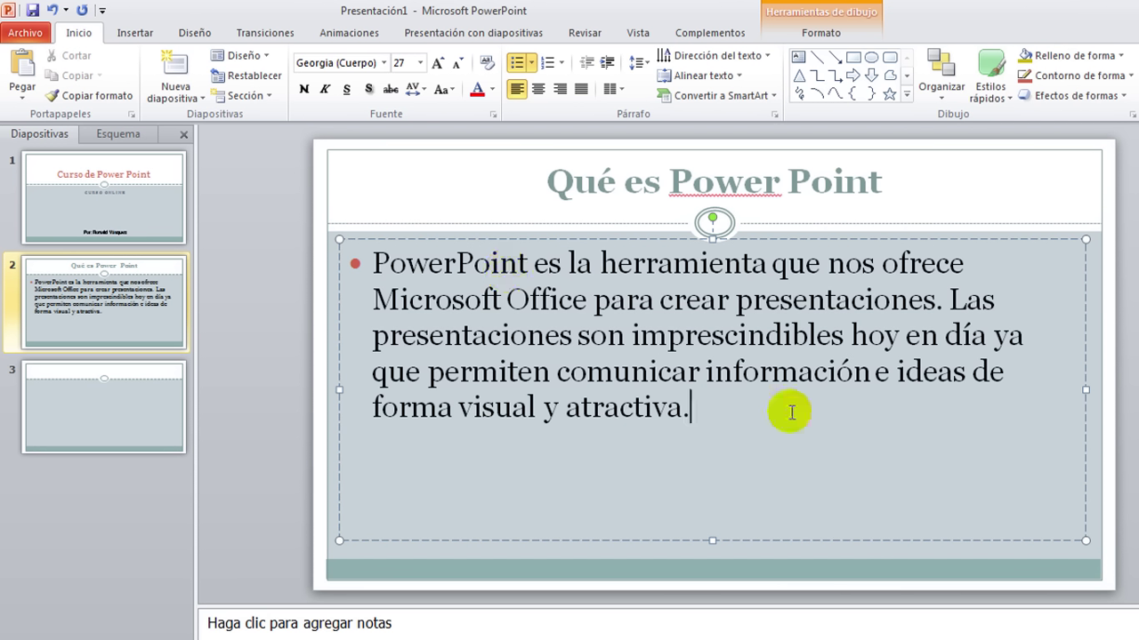
key(Return)
text(Es)
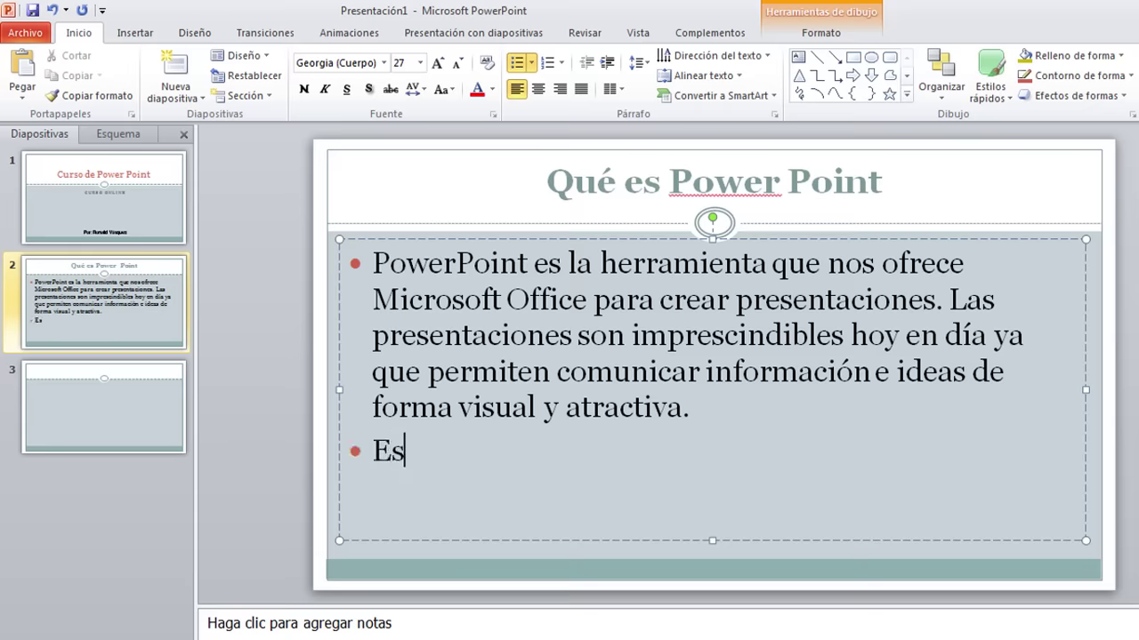
text(un programa de Microsoft.)
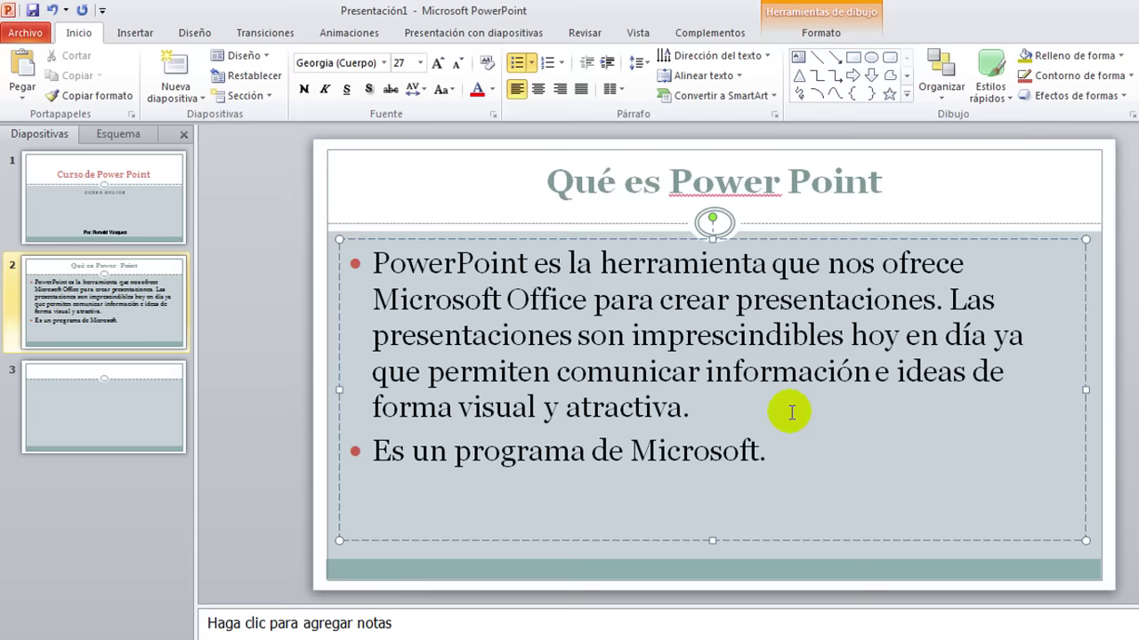
key(Return)
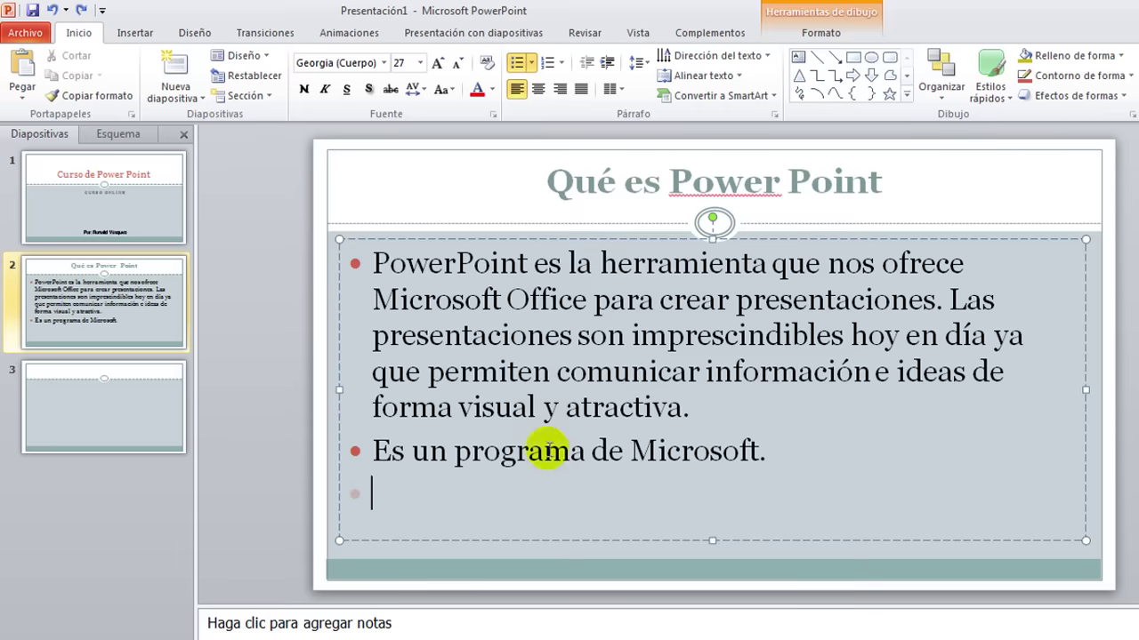
text(Podemos crear presentaciones de forma fácil y rápida pero con gran calidad ya que incorpora gran cantidad de herramientas.)
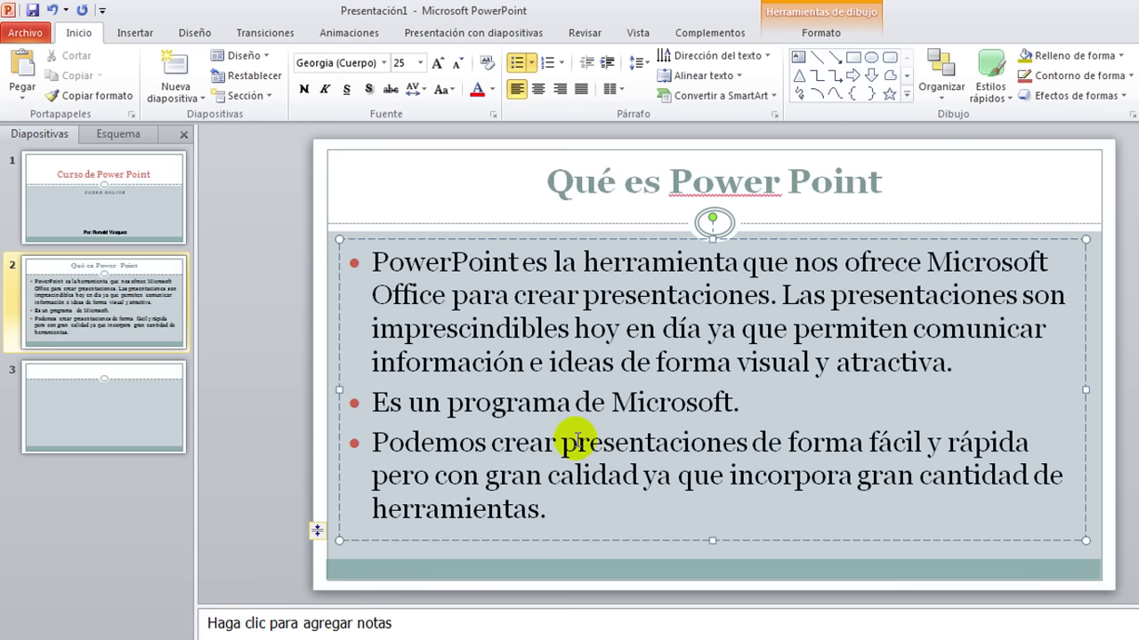
drag(713, 541, 710, 562)
click(739, 539)
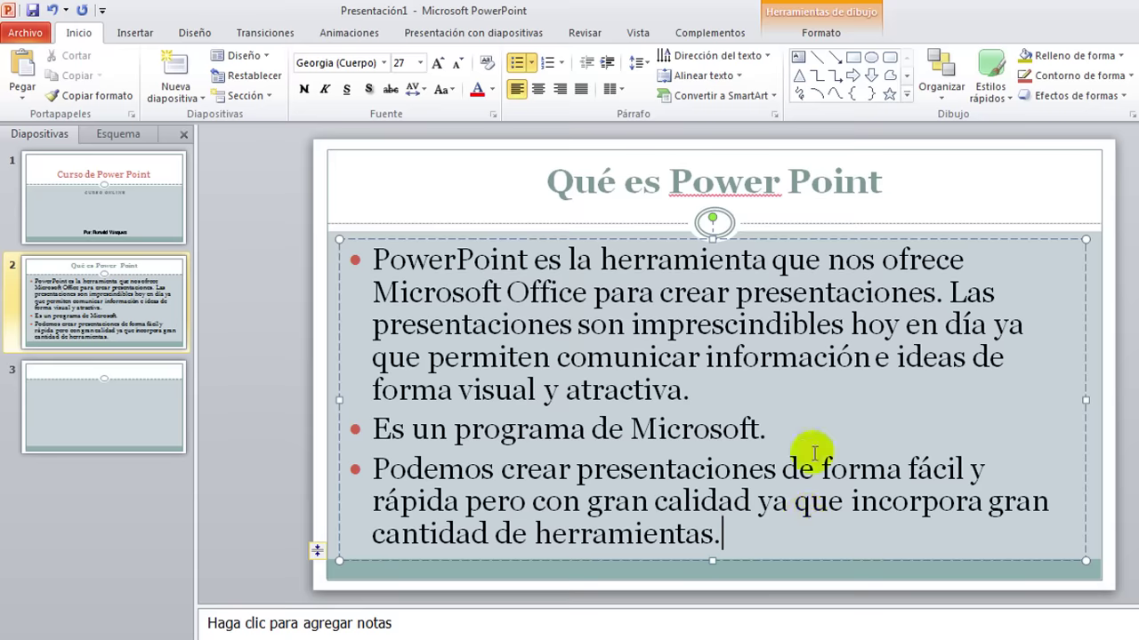
Set all three bullets in slide 2's body box to 24 pt.
click(841, 238)
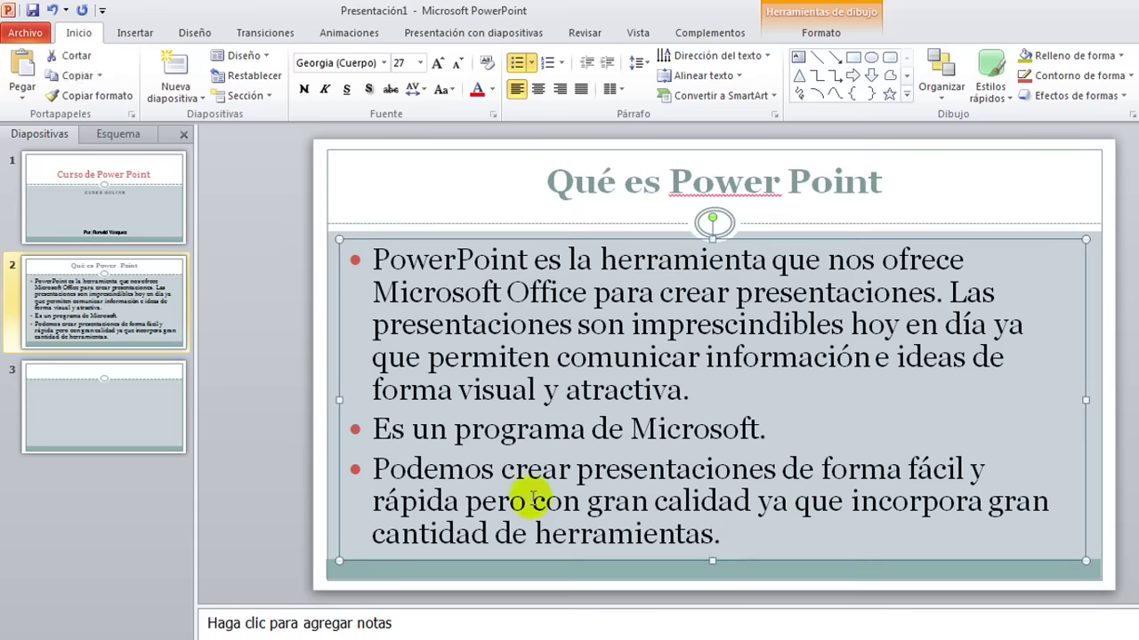
click(420, 63)
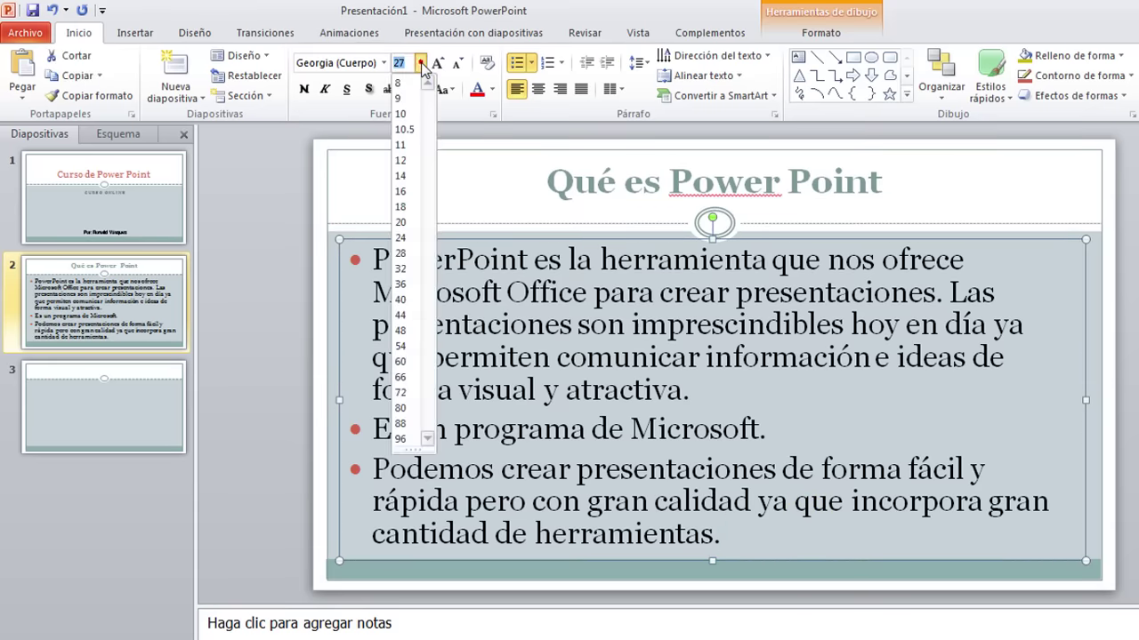
click(403, 240)
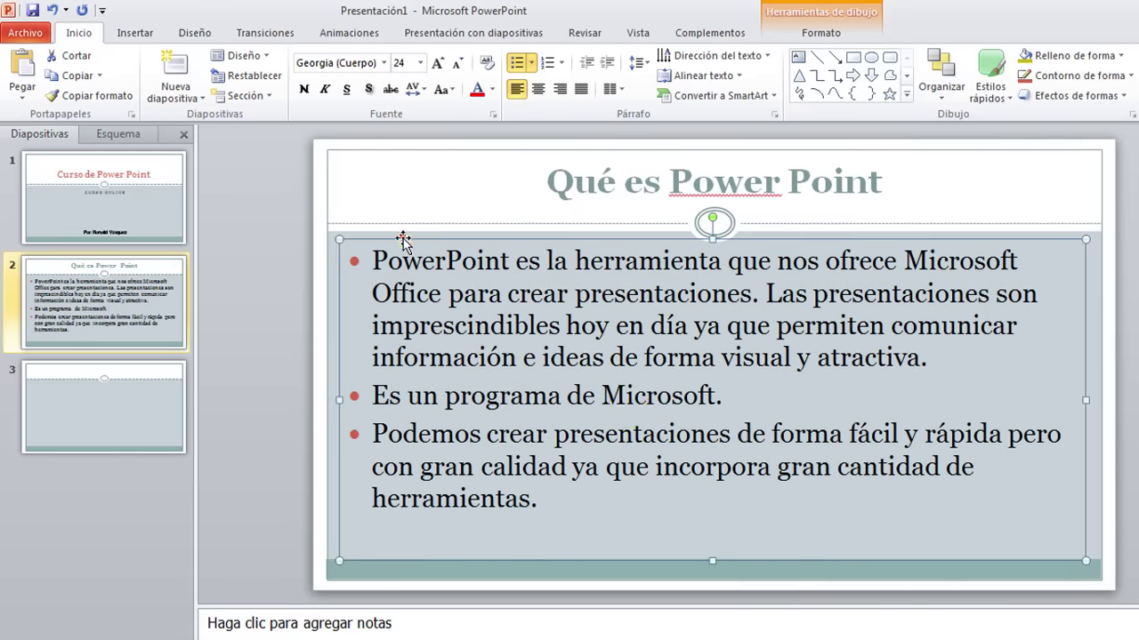
click(791, 497)
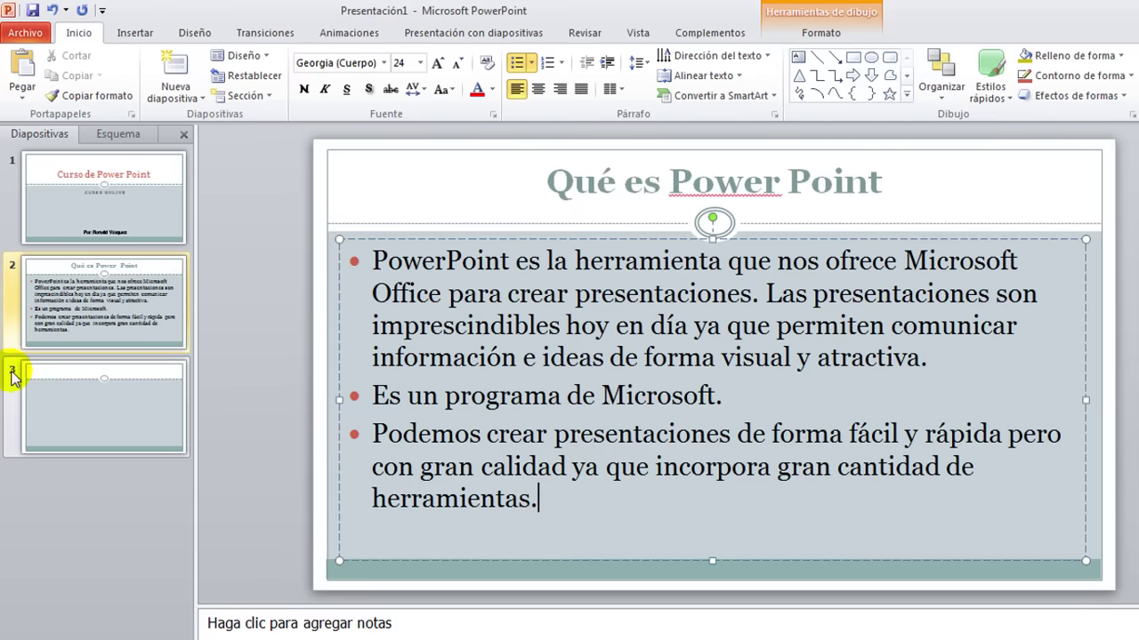
On slide 3, enter the title 'Funciones de Power Point' and paste the features paragraph into the body.
click(87, 397)
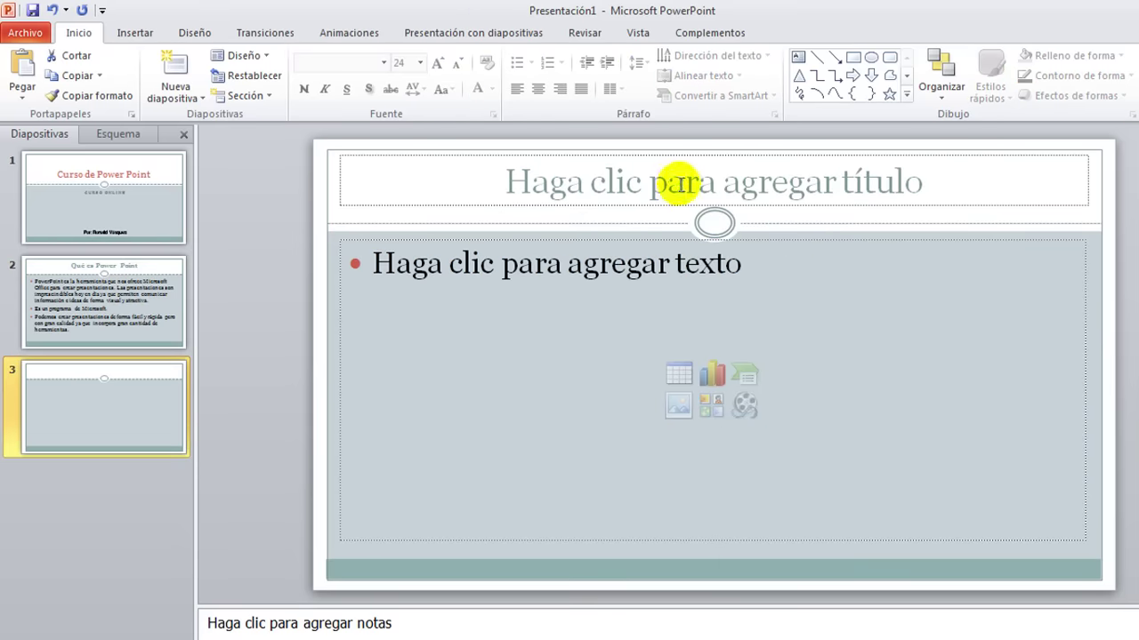
click(681, 184)
text(Funciones de Power Point)
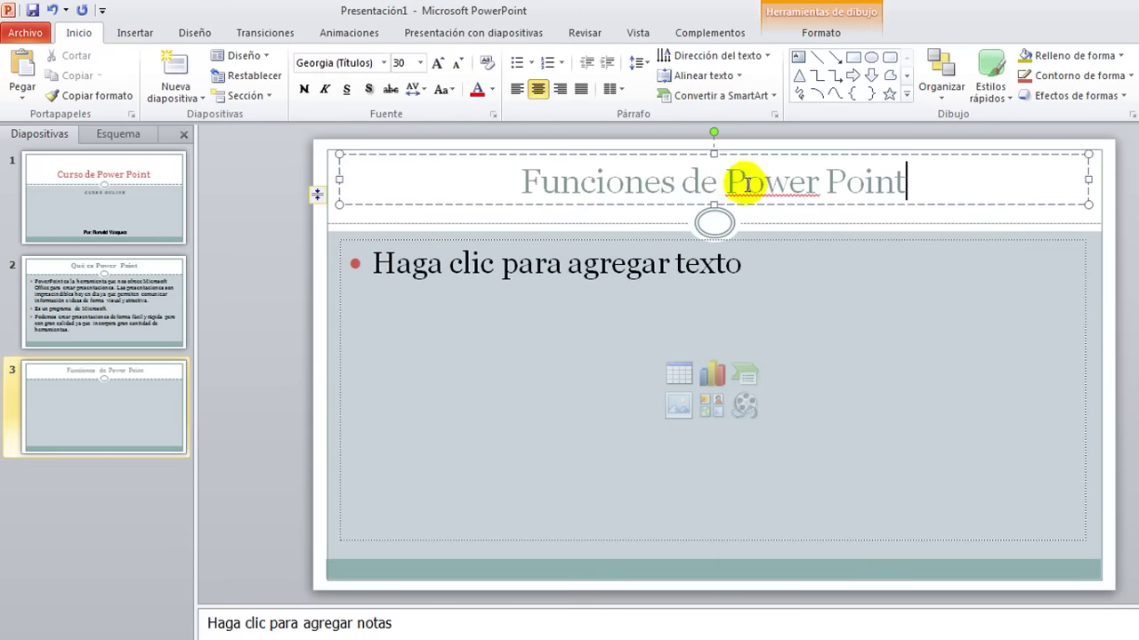
click(489, 269)
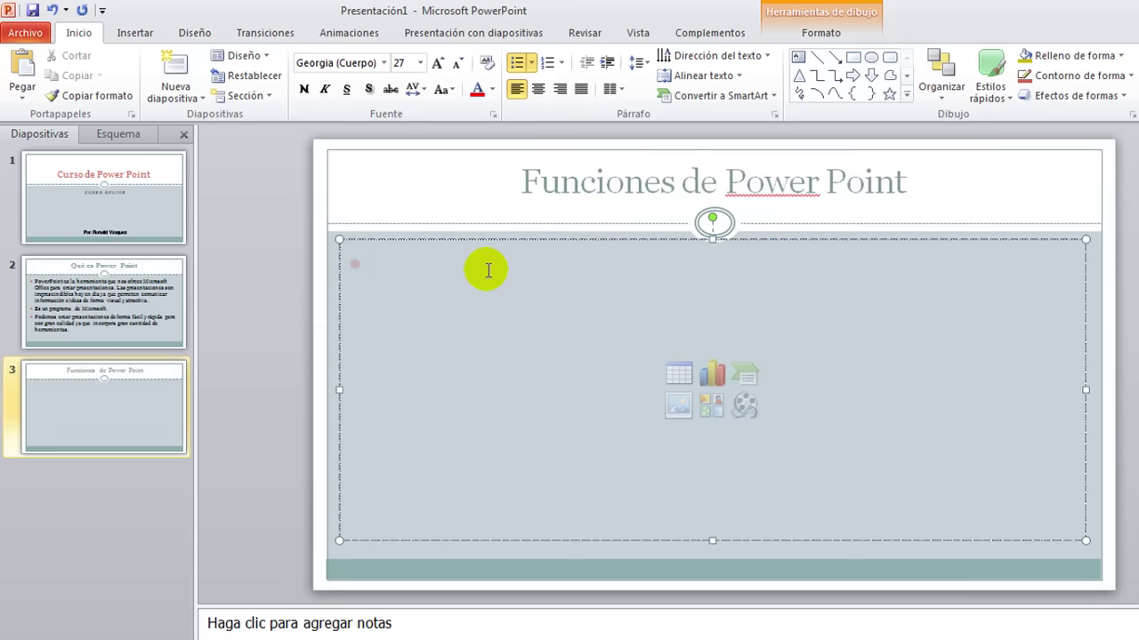
key(ctrl+v)
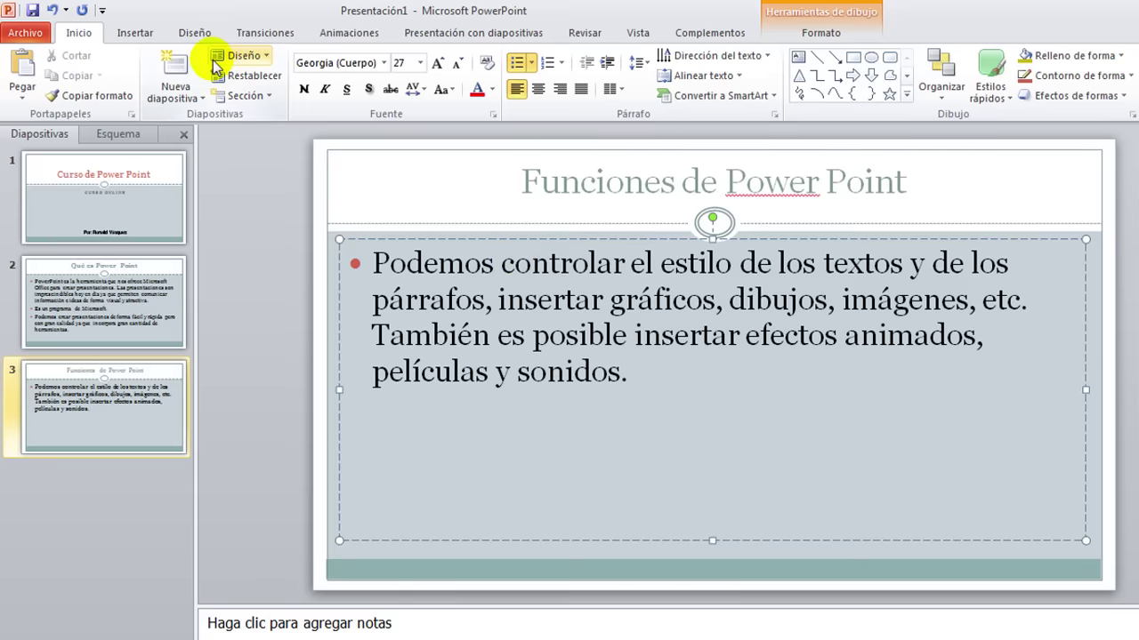
Insert the 245px-Microsoft_PowerPoint_2013_logo.svg.png image from the Desktop onto slide 3.
click(134, 37)
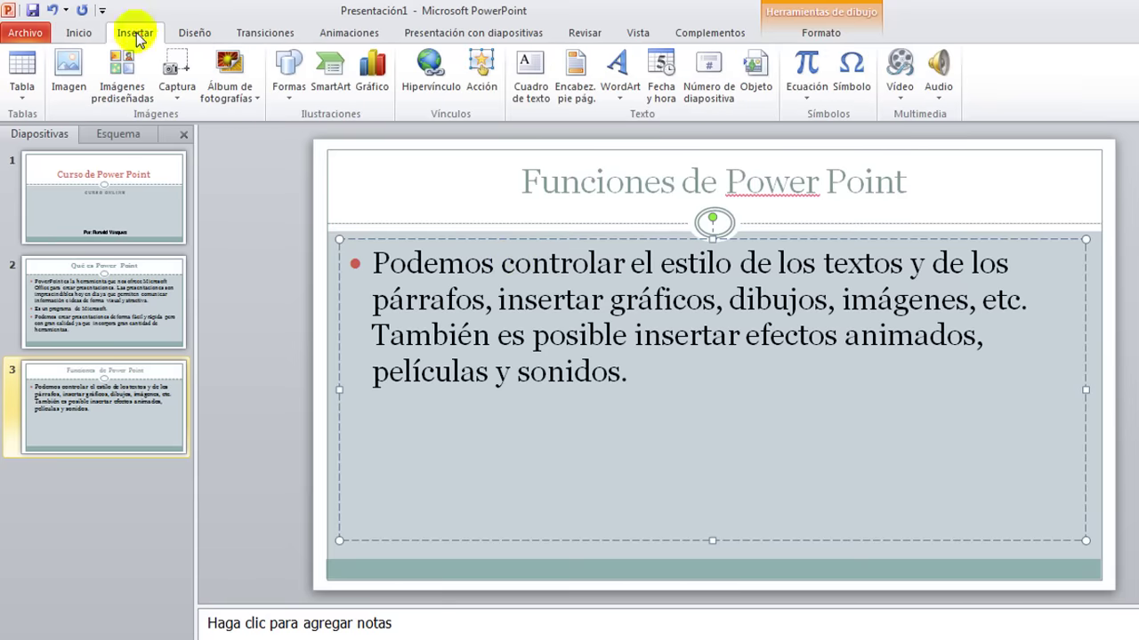
click(68, 76)
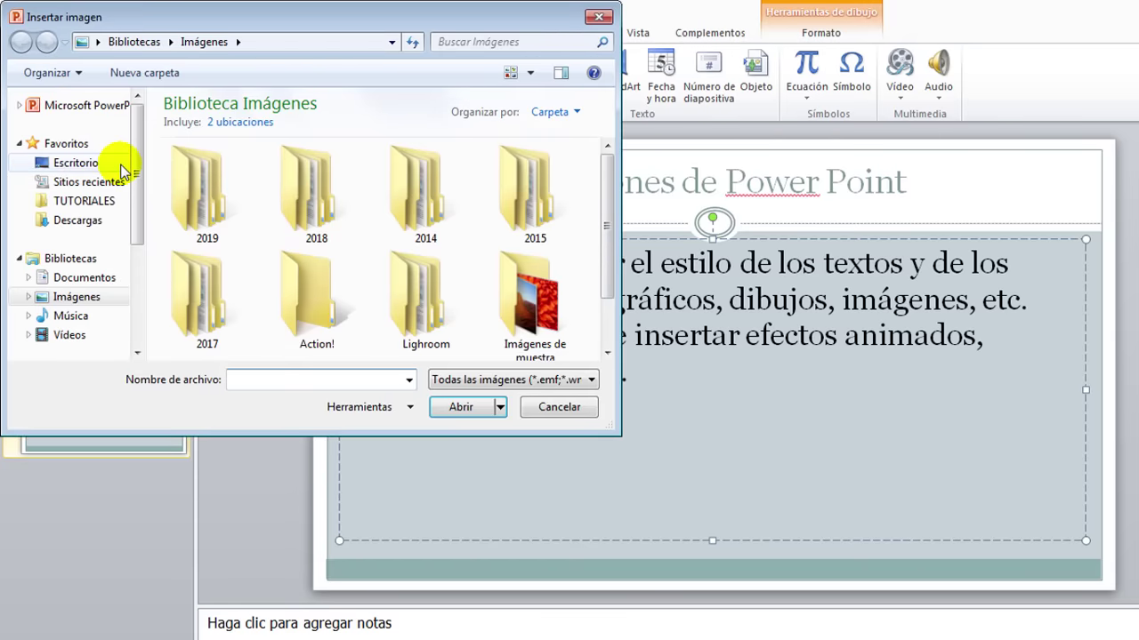
click(89, 169)
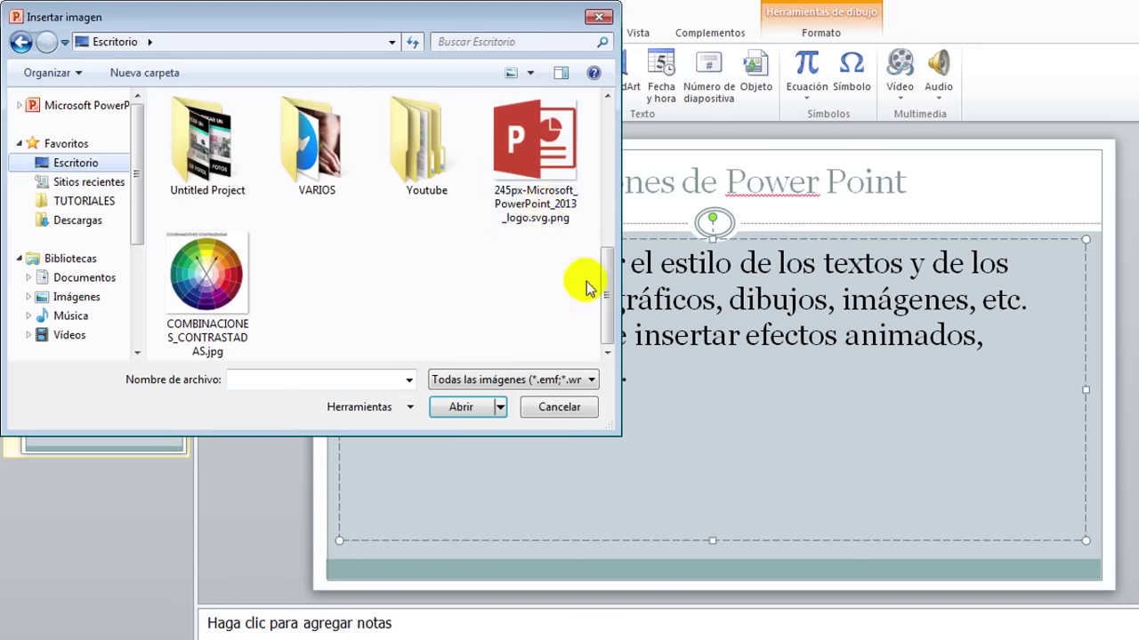
click(534, 160)
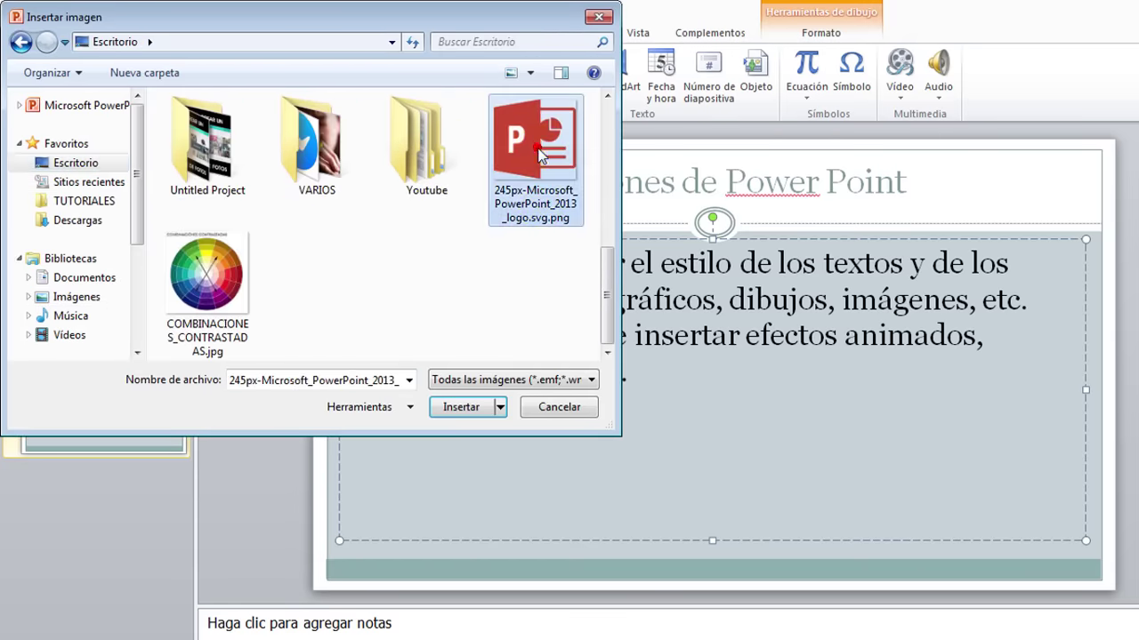
click(470, 407)
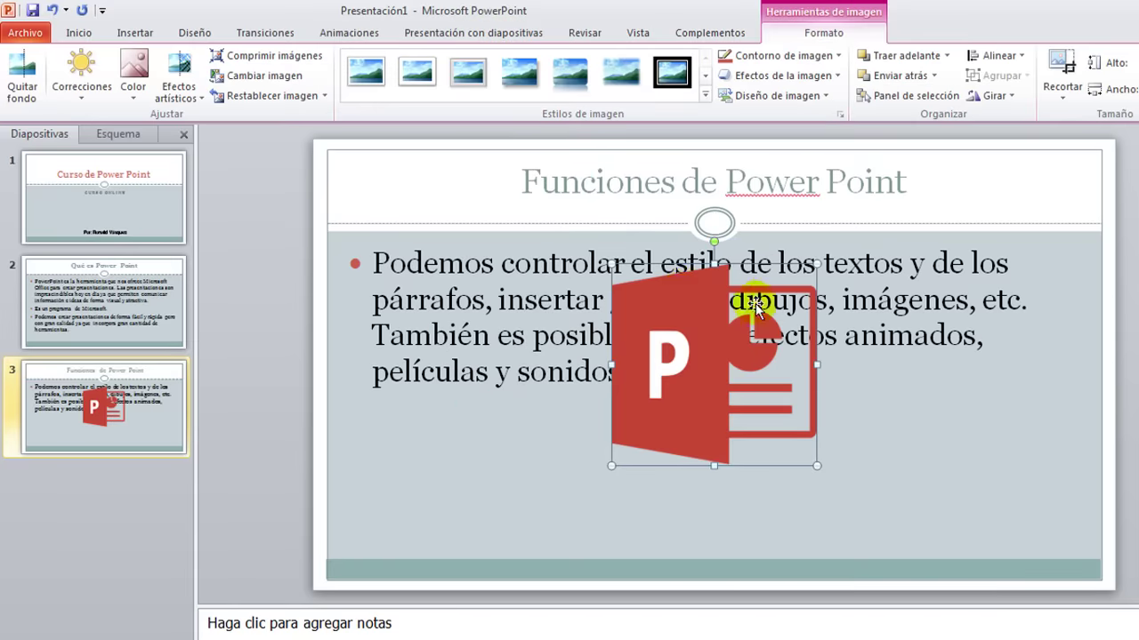
Drag the PowerPoint logo to slide 3's right edge and narrow the bullet text box to clear it.
mouse_move(689, 300)
mouse_down()
mouse_move(808, 370)
mouse_move(899, 374)
mouse_move(936, 345)
mouse_up()
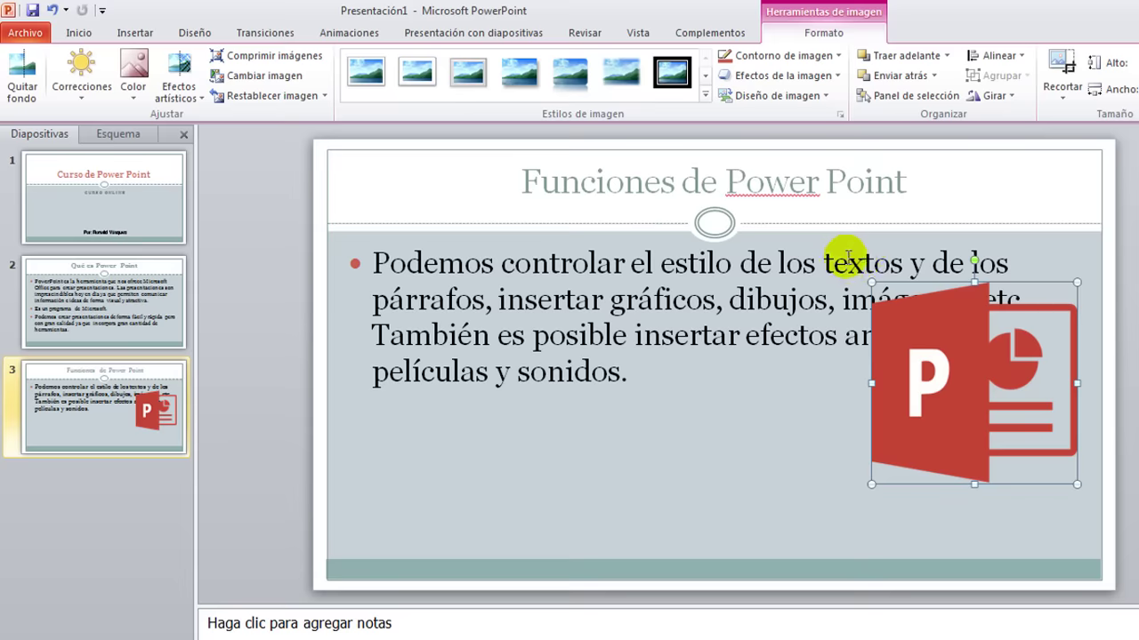
click(737, 263)
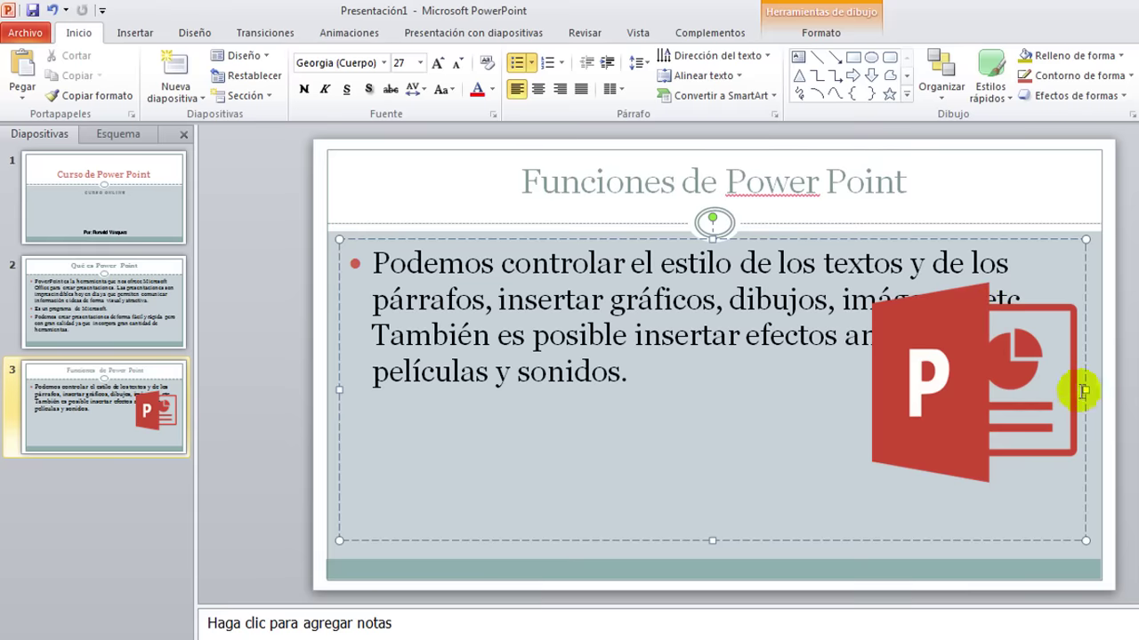
drag(1085, 390, 865, 386)
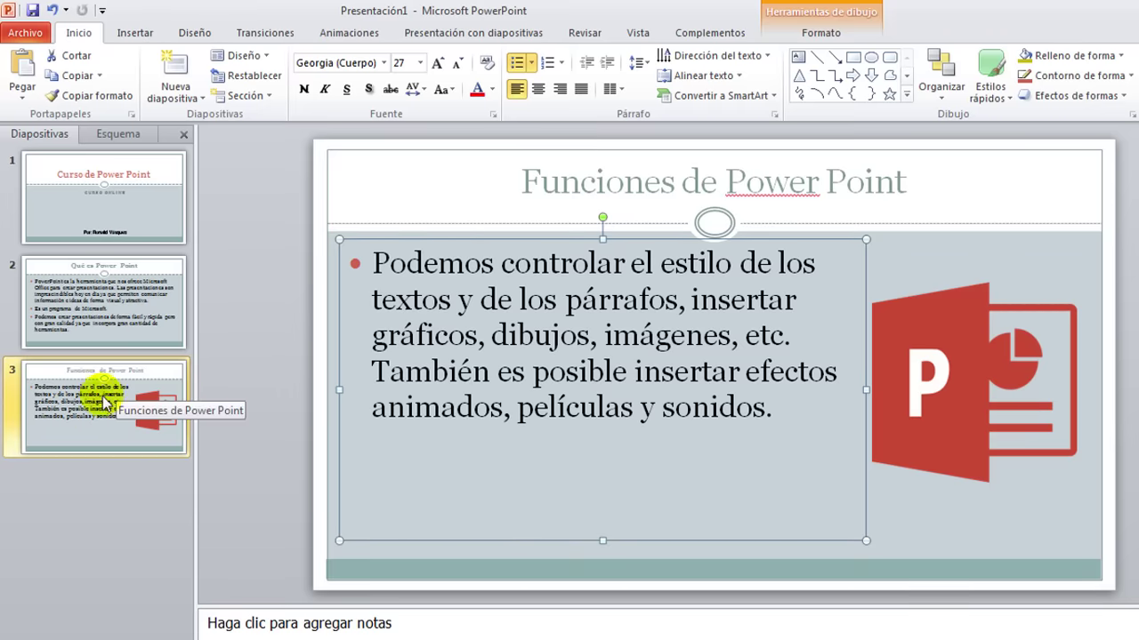
Copy slide 3 in the Diapositivas pane and paste it after the last slide as slide 4.
click(114, 323)
click(115, 209)
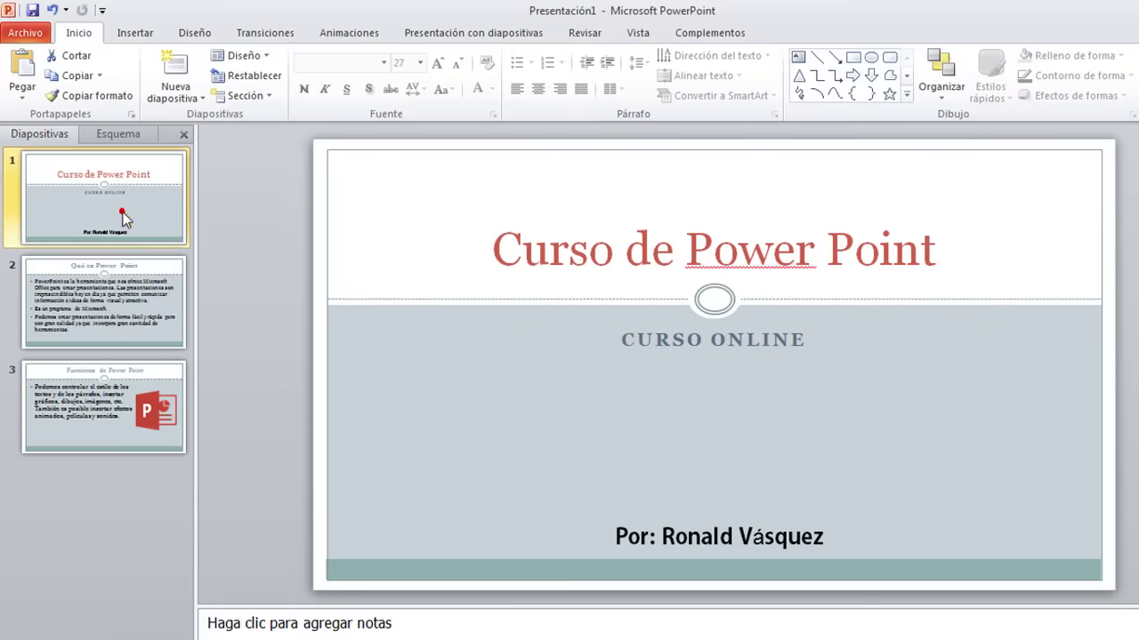
click(126, 283)
click(101, 397)
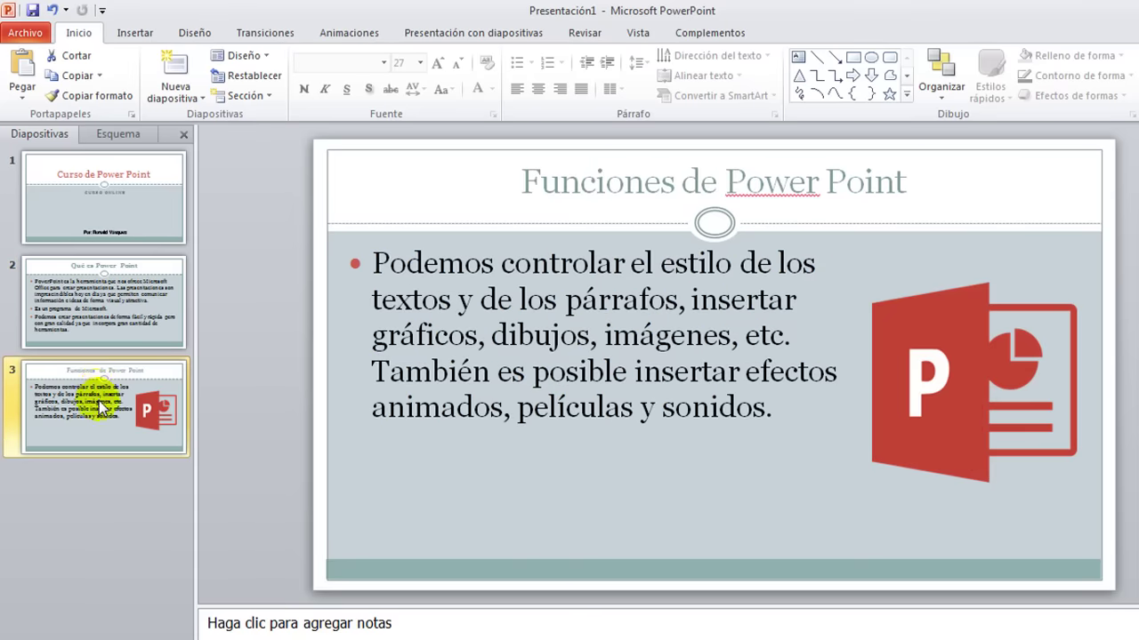
right_click(113, 390)
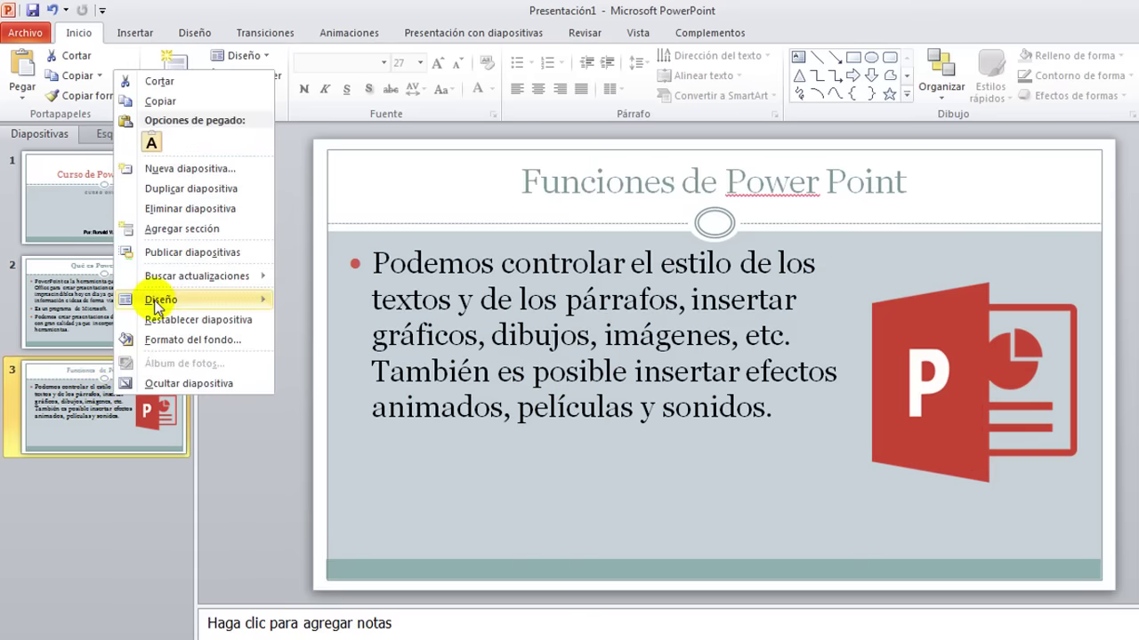
click(176, 101)
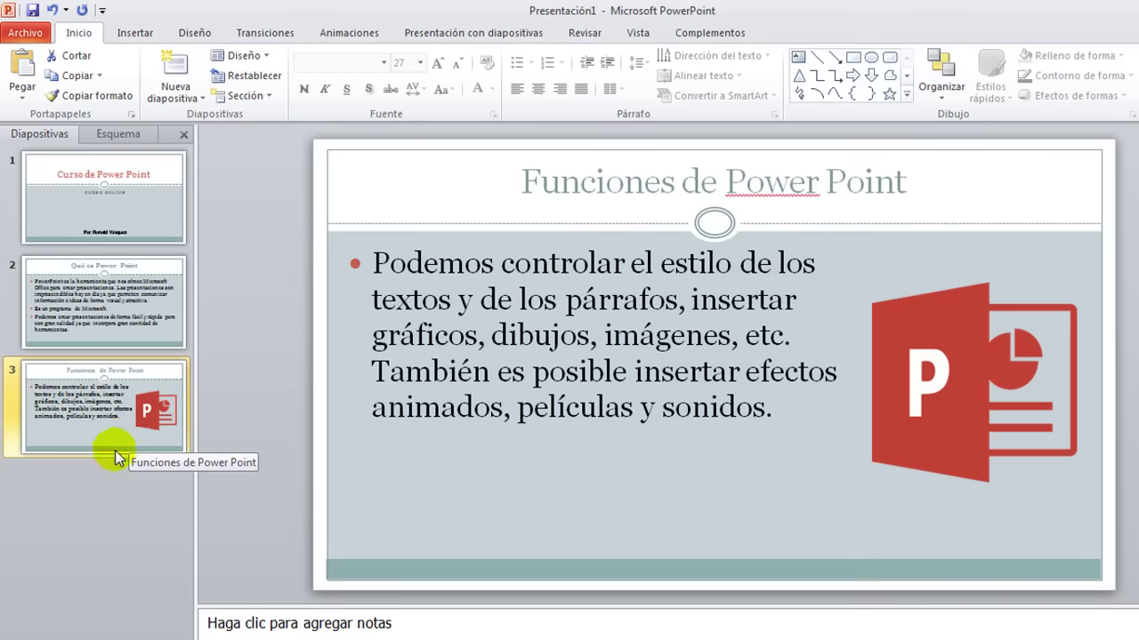
right_click(122, 479)
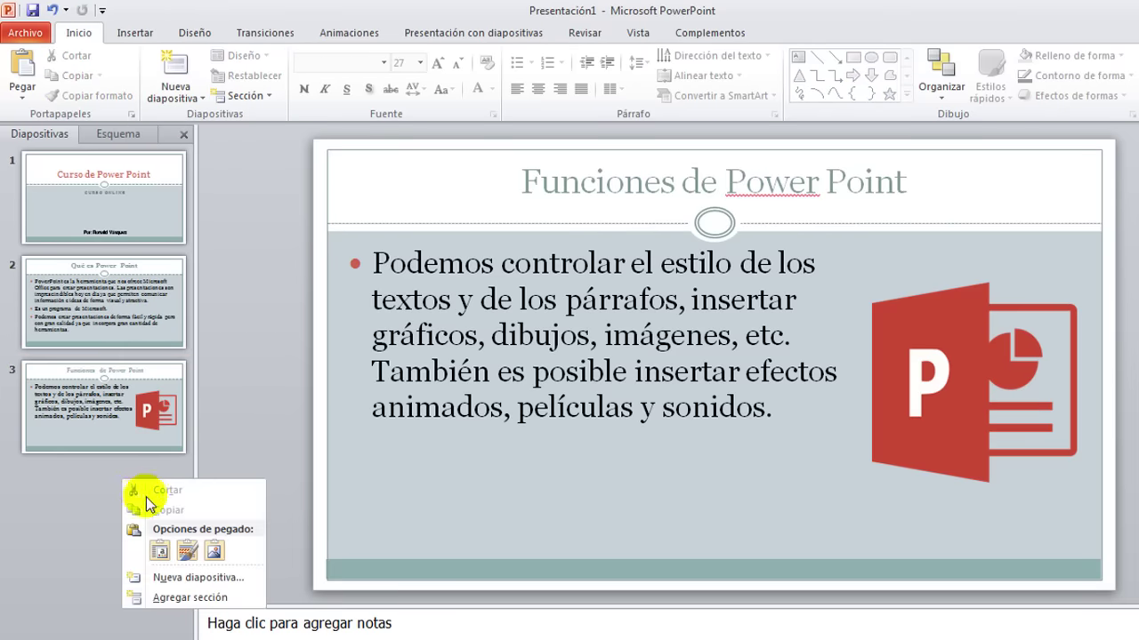
click(159, 551)
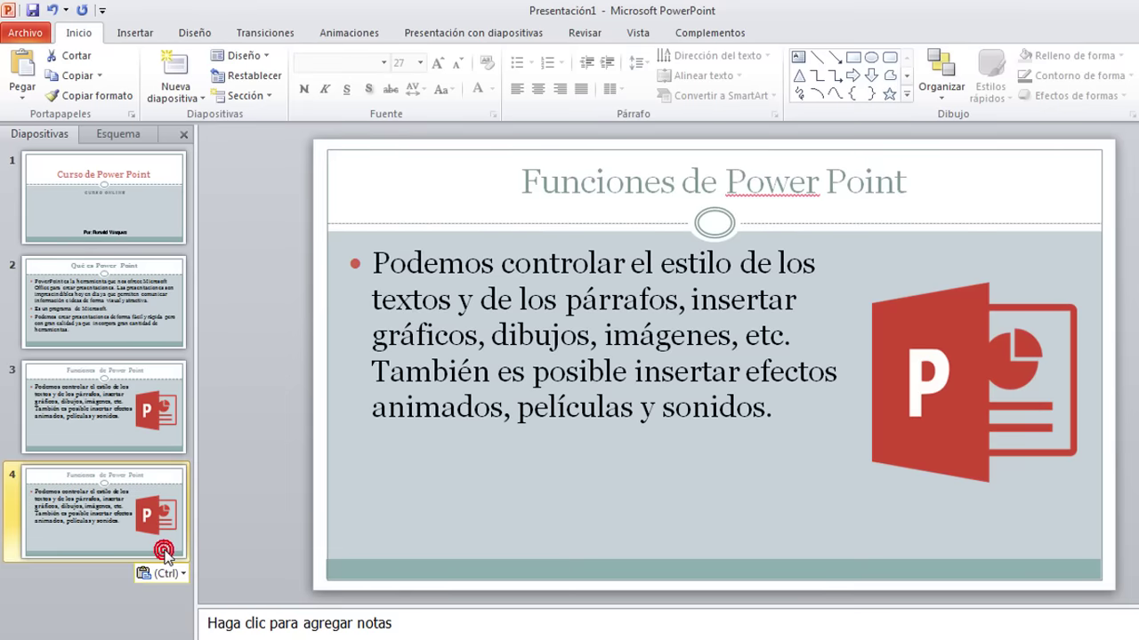
click(87, 499)
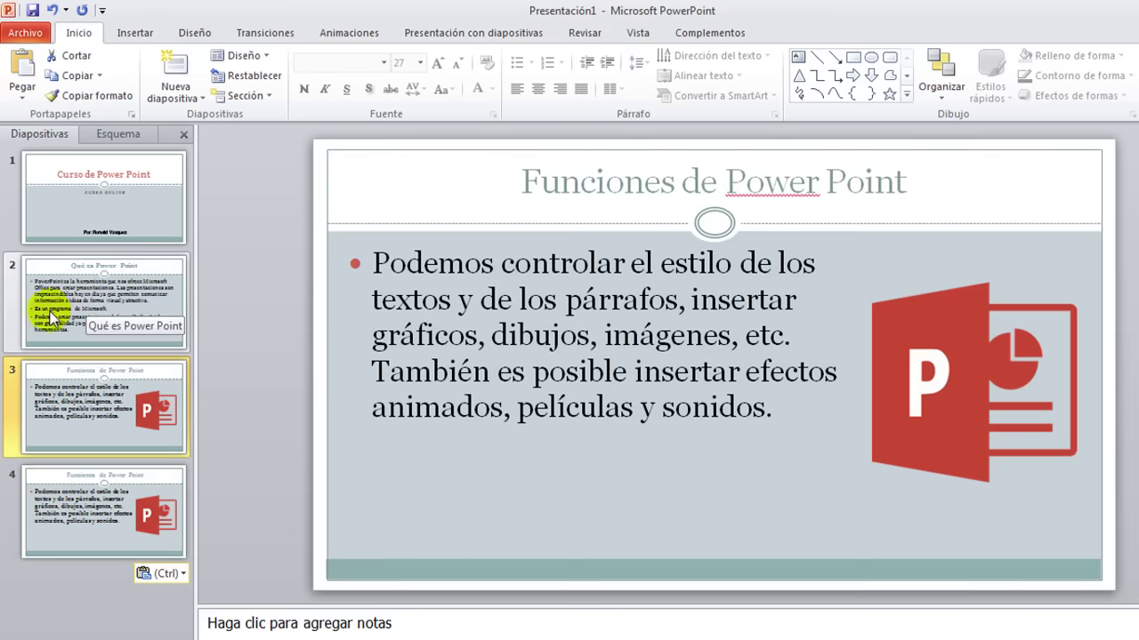
click(83, 291)
click(80, 387)
click(94, 495)
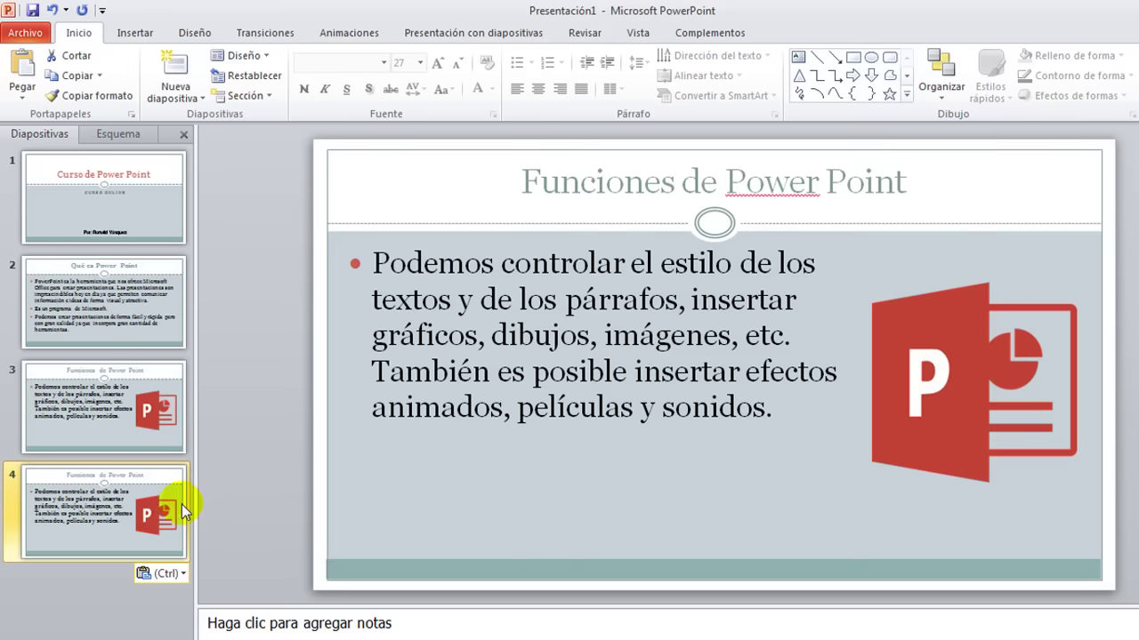
Retitle slide 4 'Cómo Empezar en Power Point' and cut the bullet text after 'insertar', ending it with a period.
triple_click(668, 179)
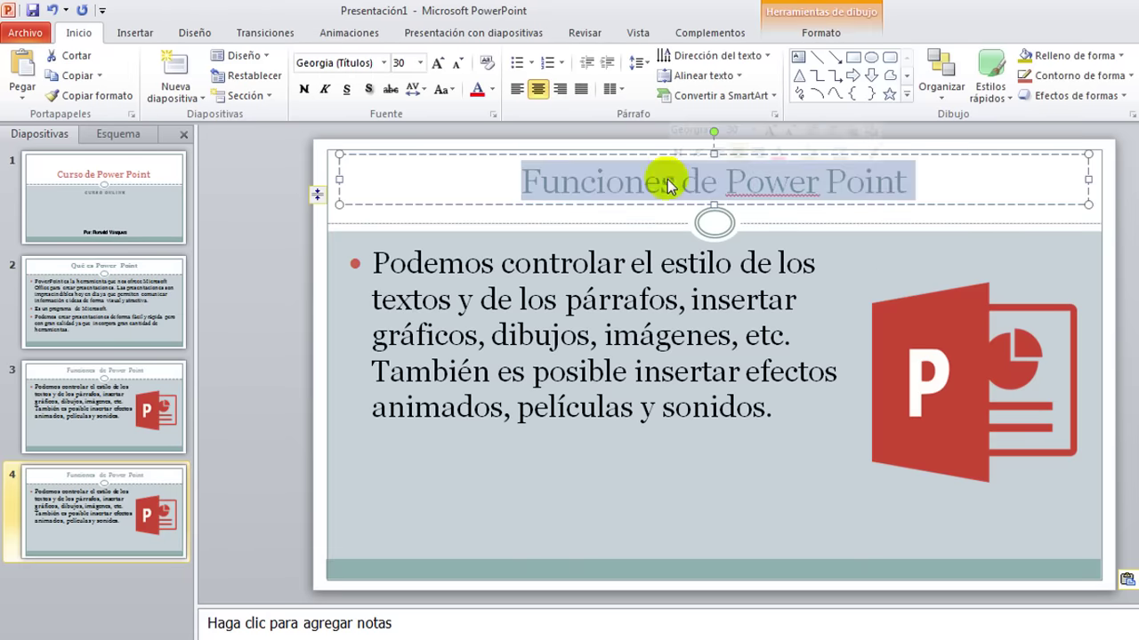
text(Cómo Empezar en Power Point)
click(717, 302)
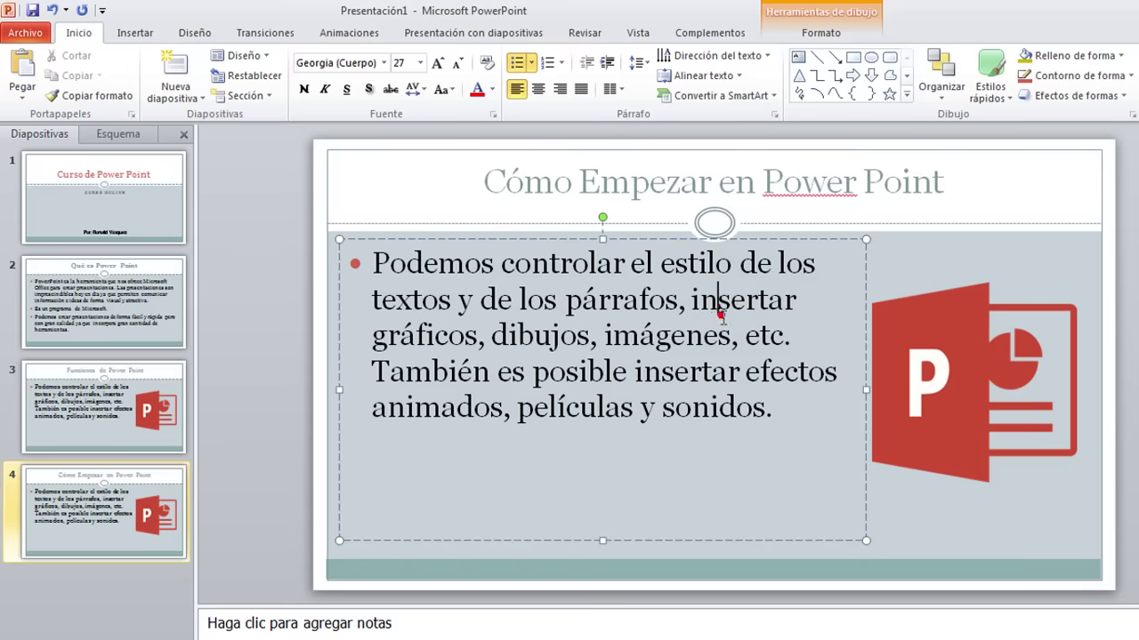
drag(774, 407, 406, 403)
key(BackSpace)
key(BackSpace)
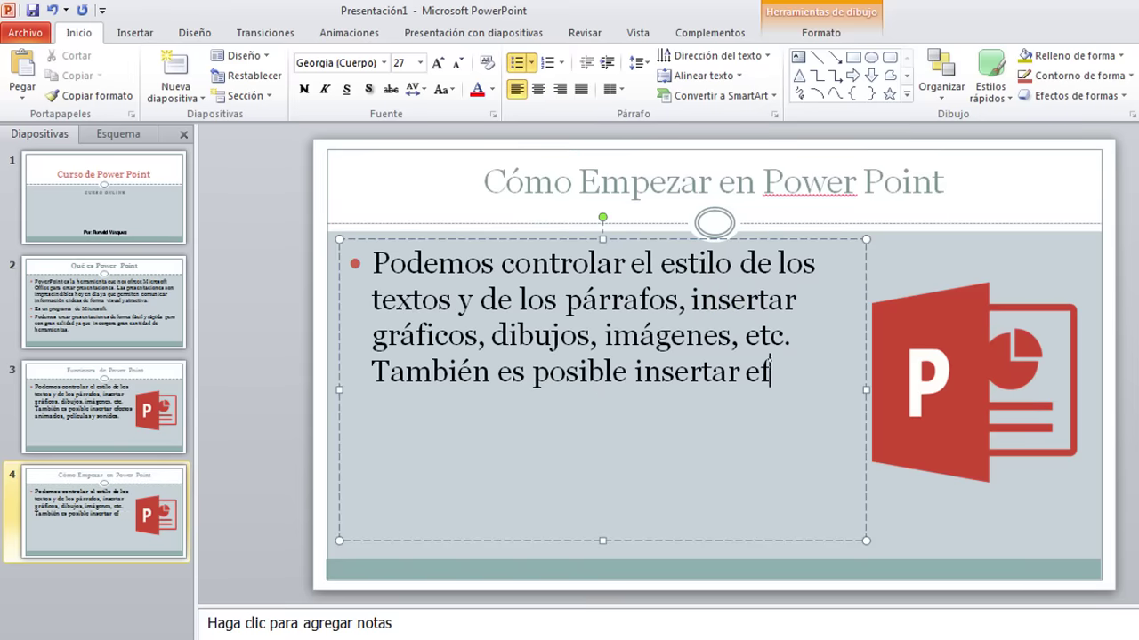
text(.)
Delete the PowerPoint logo from slide 4.
click(1125, 315)
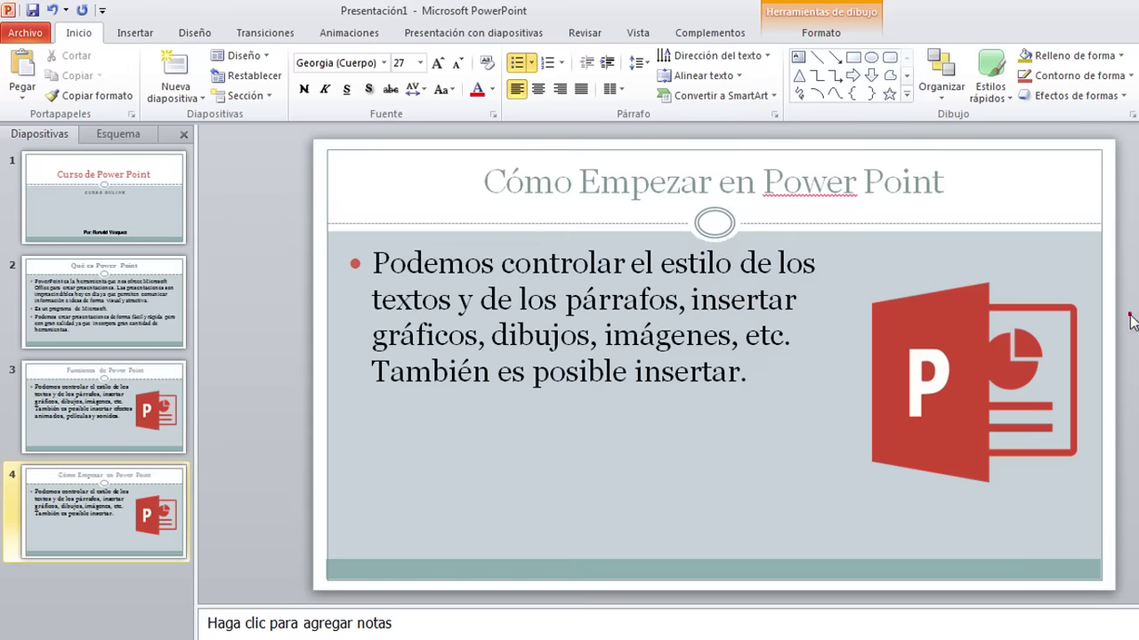
click(948, 341)
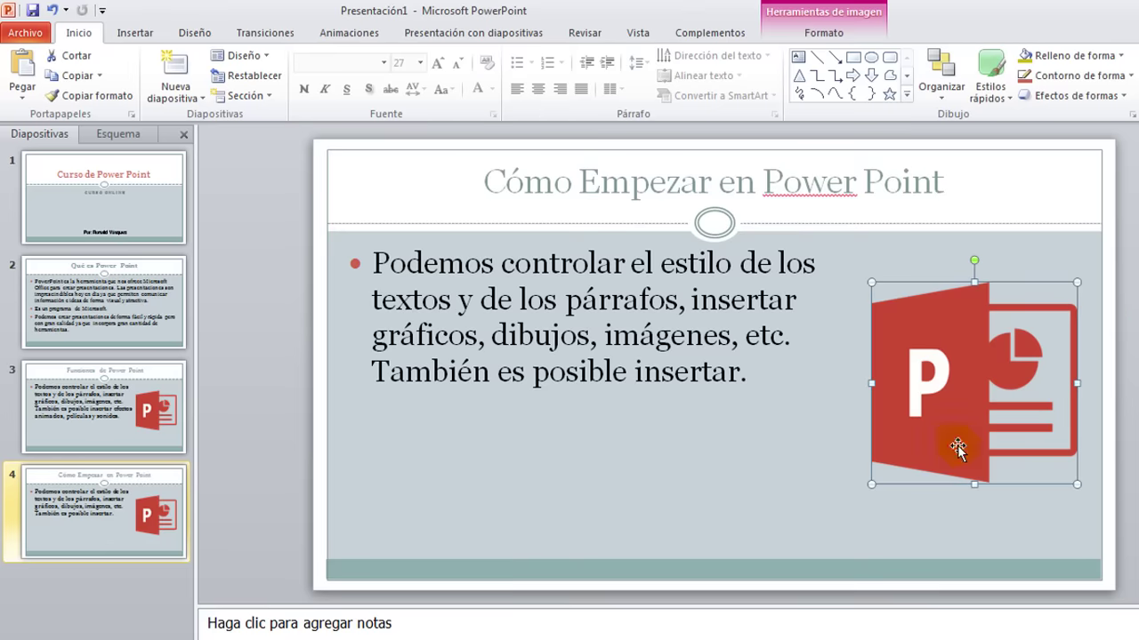
key(Delete)
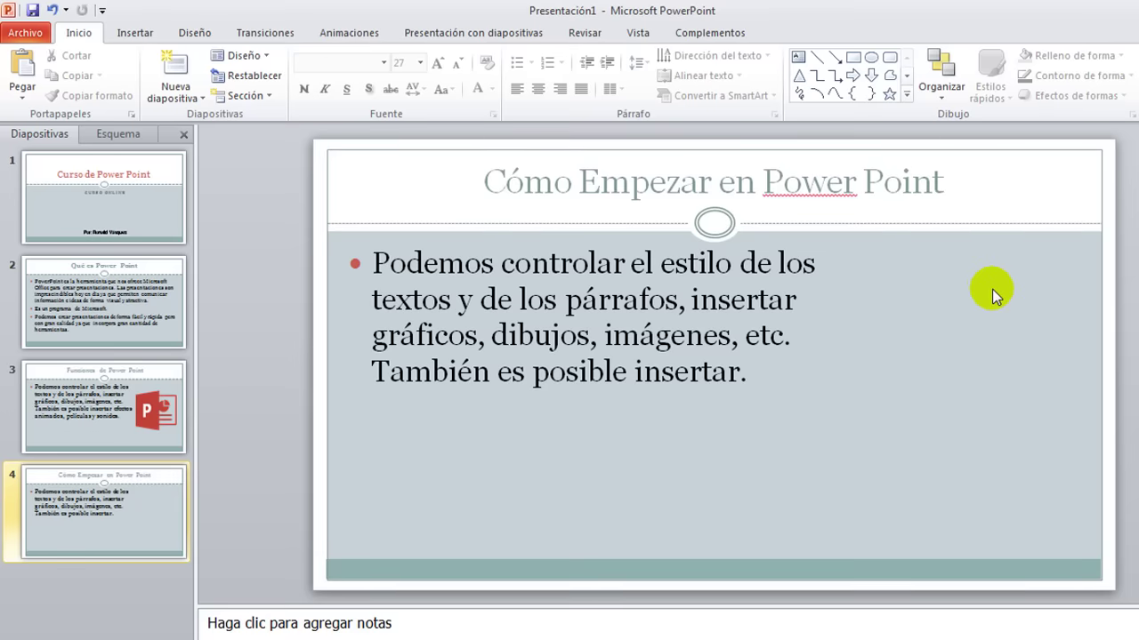
Insert windows-10.jpg from the VARIOS folder onto slide 4.
click(142, 33)
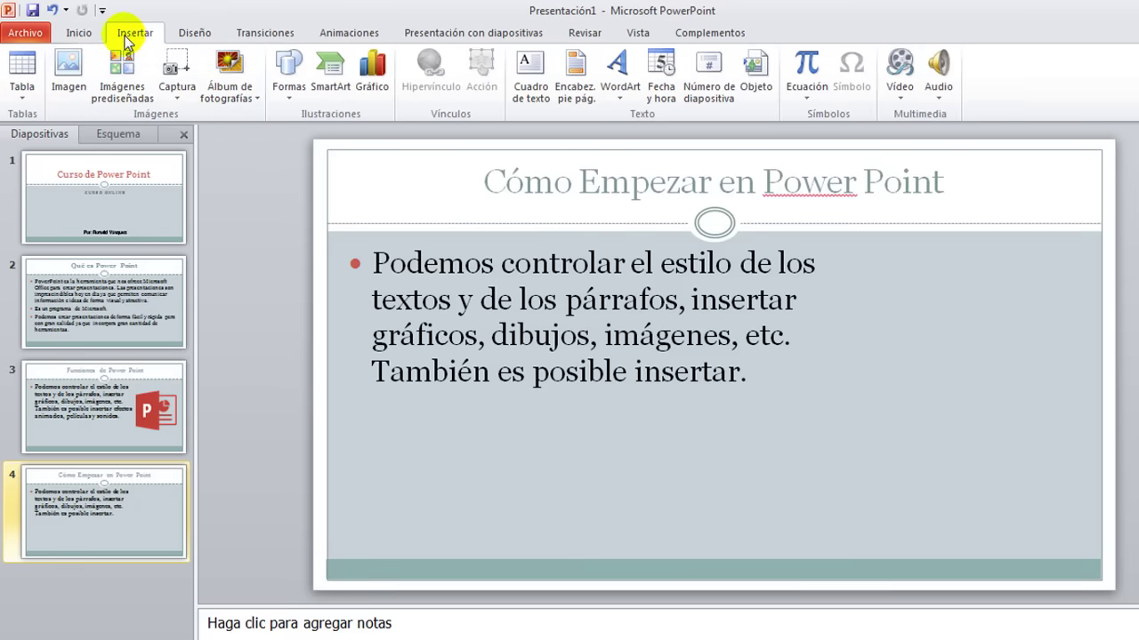
click(69, 71)
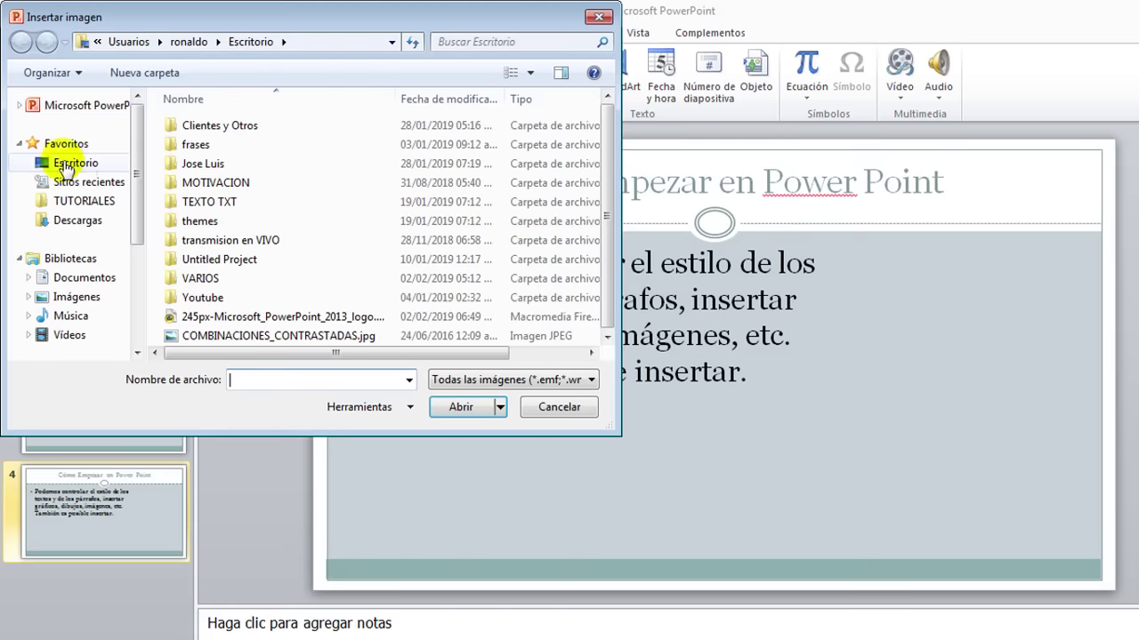
double_click(201, 278)
click(432, 165)
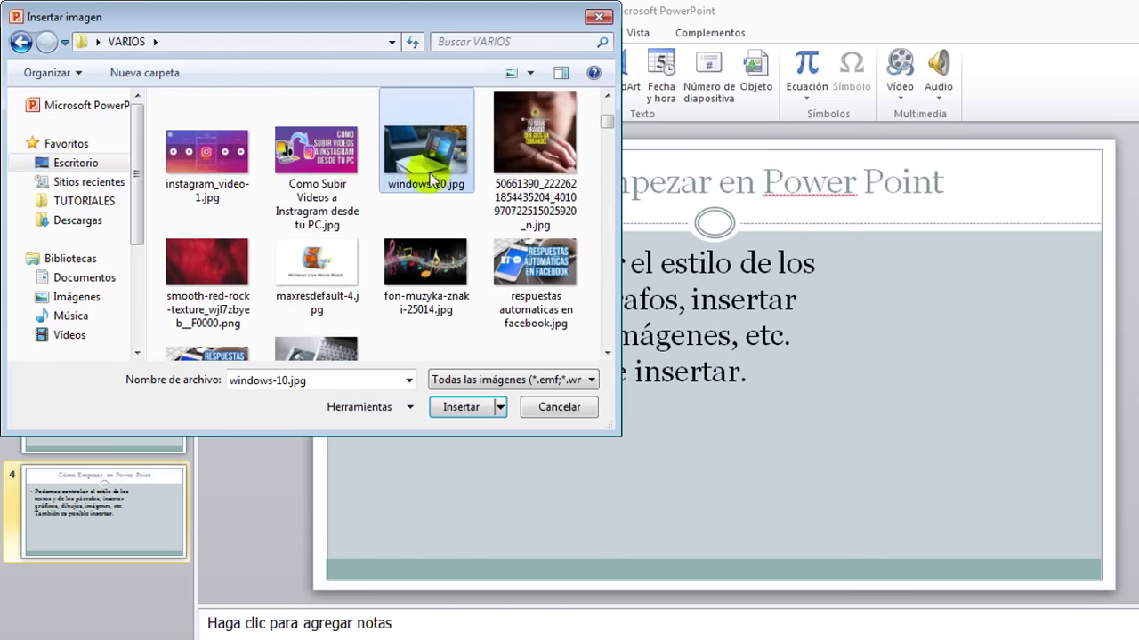
click(459, 407)
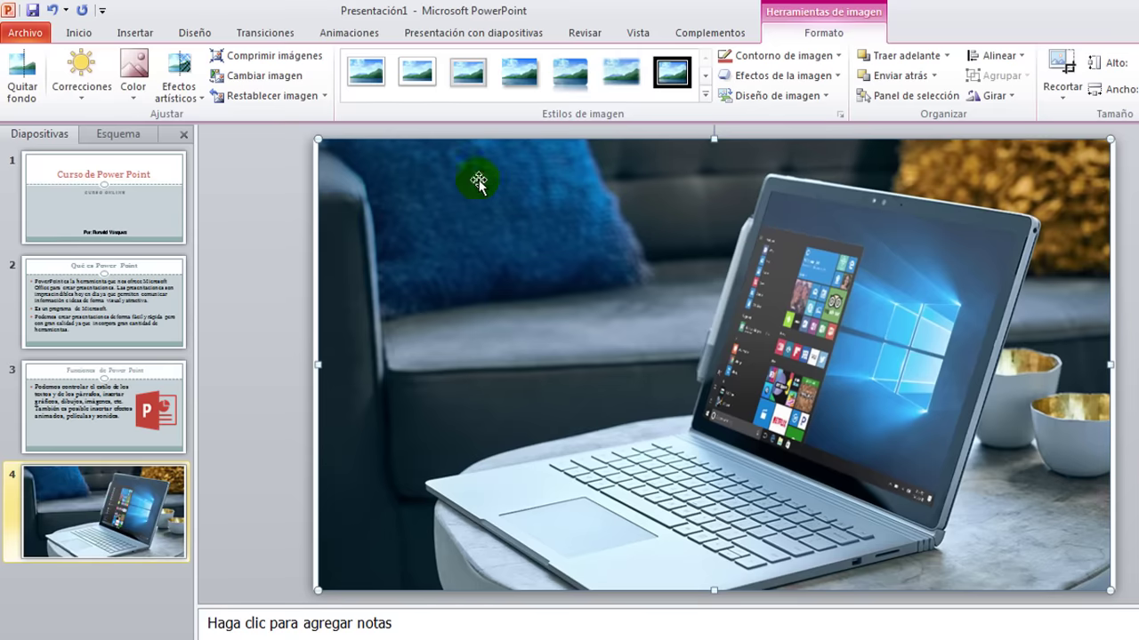
Shrink the laptop photo and place it on the right beside the bullet text.
drag(315, 138, 826, 427)
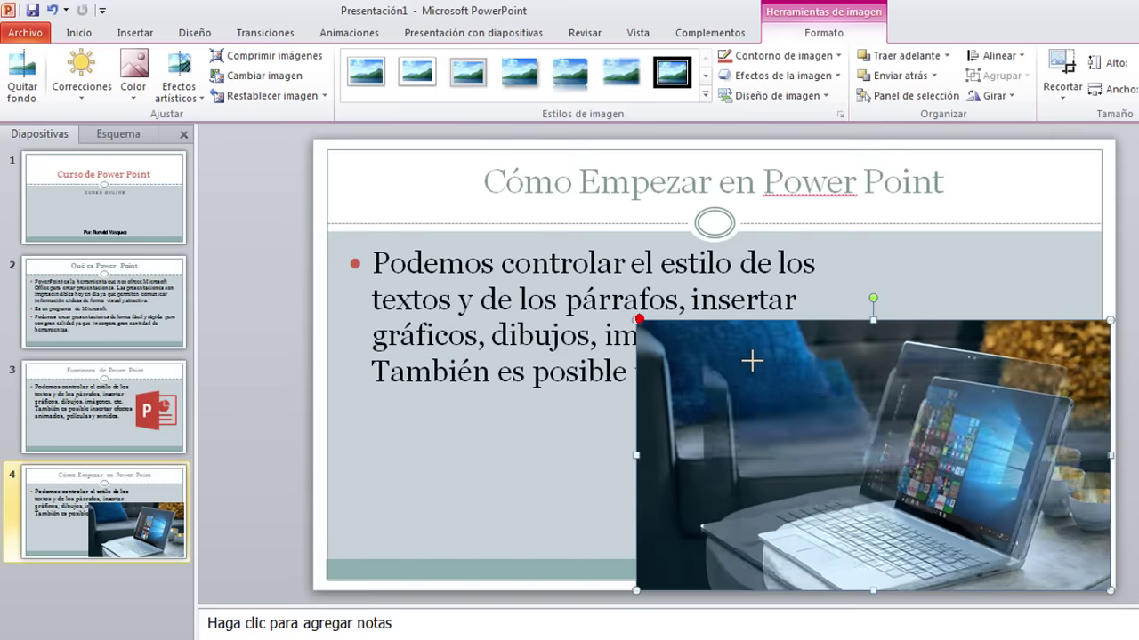
mouse_move(1001, 488)
mouse_down()
mouse_move(998, 357)
mouse_move(985, 356)
mouse_up()
click(1126, 283)
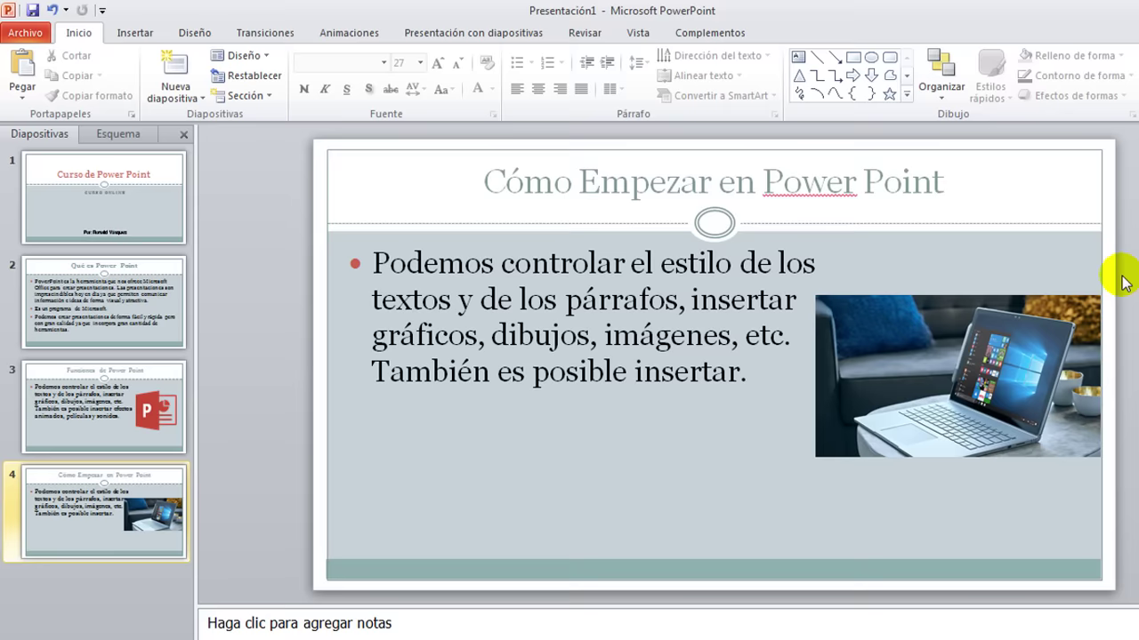
Give slide 1 the Desvanecer transition and slide 2 the Forma transition.
click(258, 34)
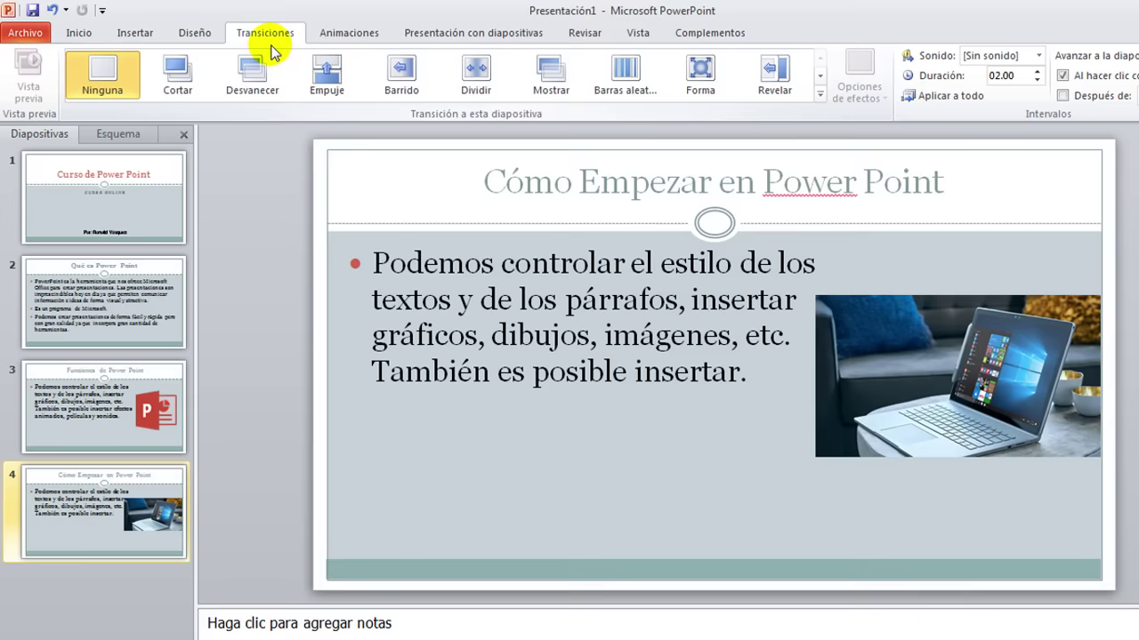
click(104, 185)
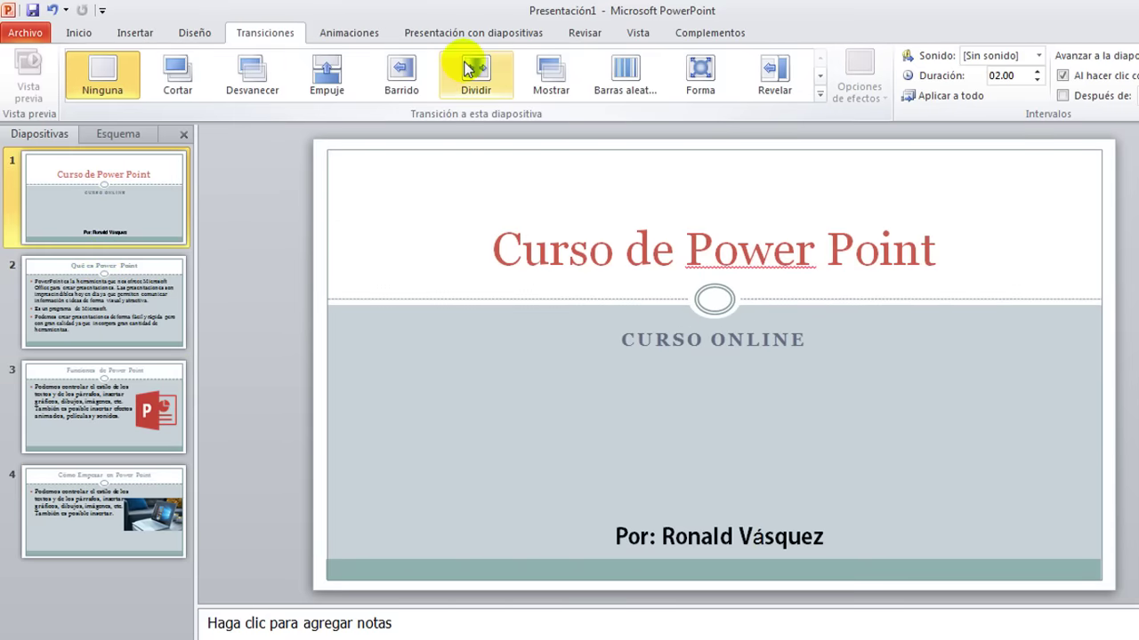
click(820, 93)
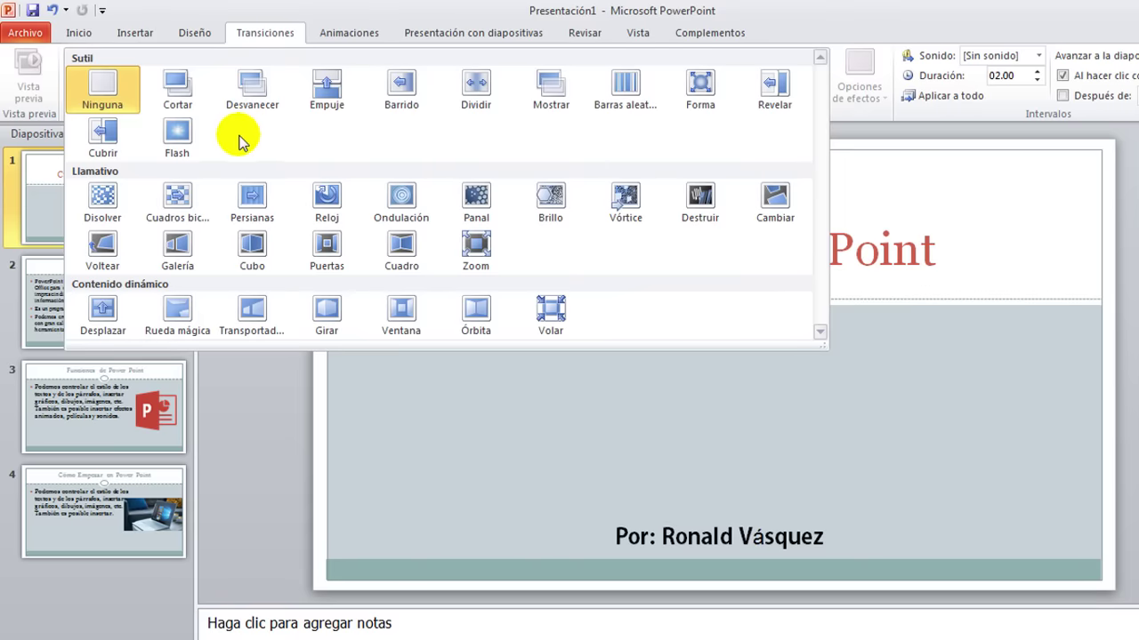
click(264, 99)
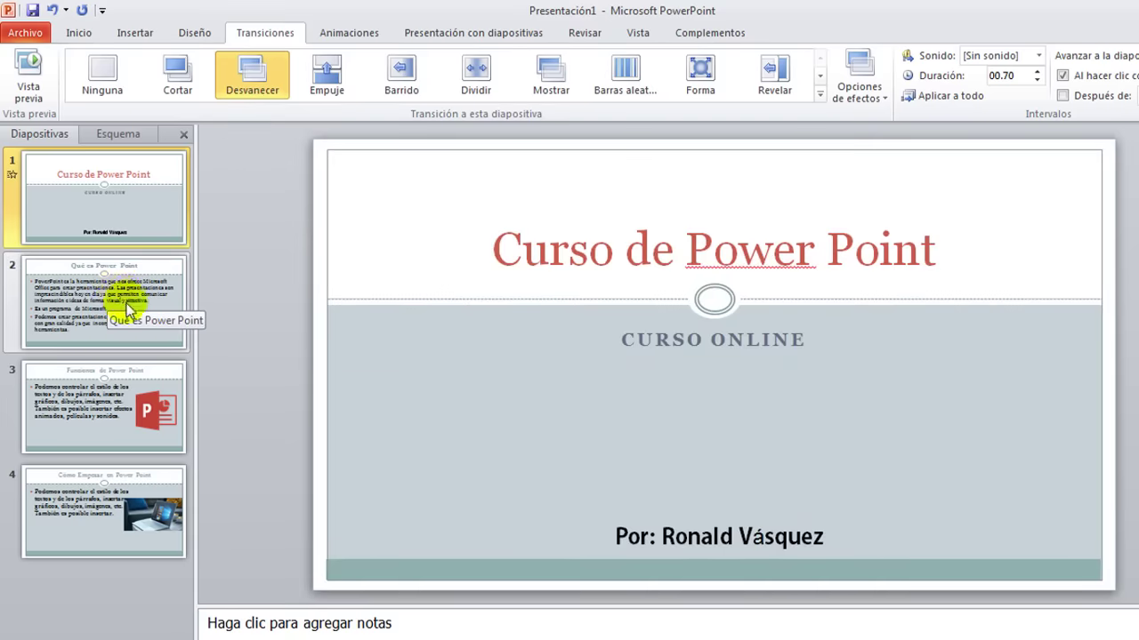
click(116, 300)
click(710, 86)
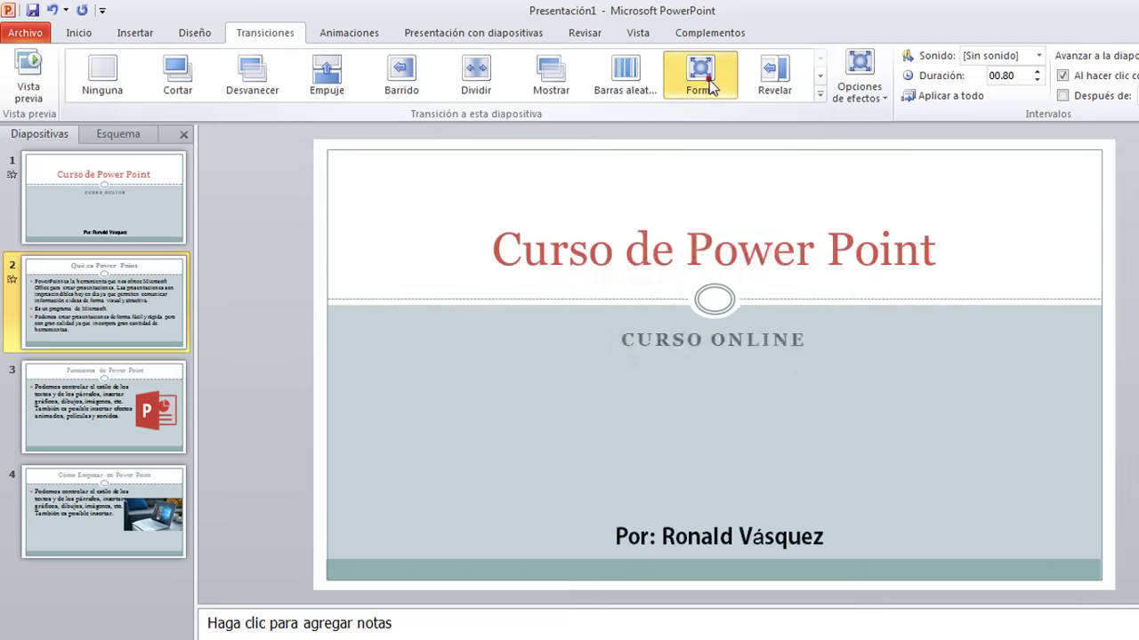
Give slide 3 the Puertas transition and slide 4 Disolver, then return to slide 1.
click(111, 401)
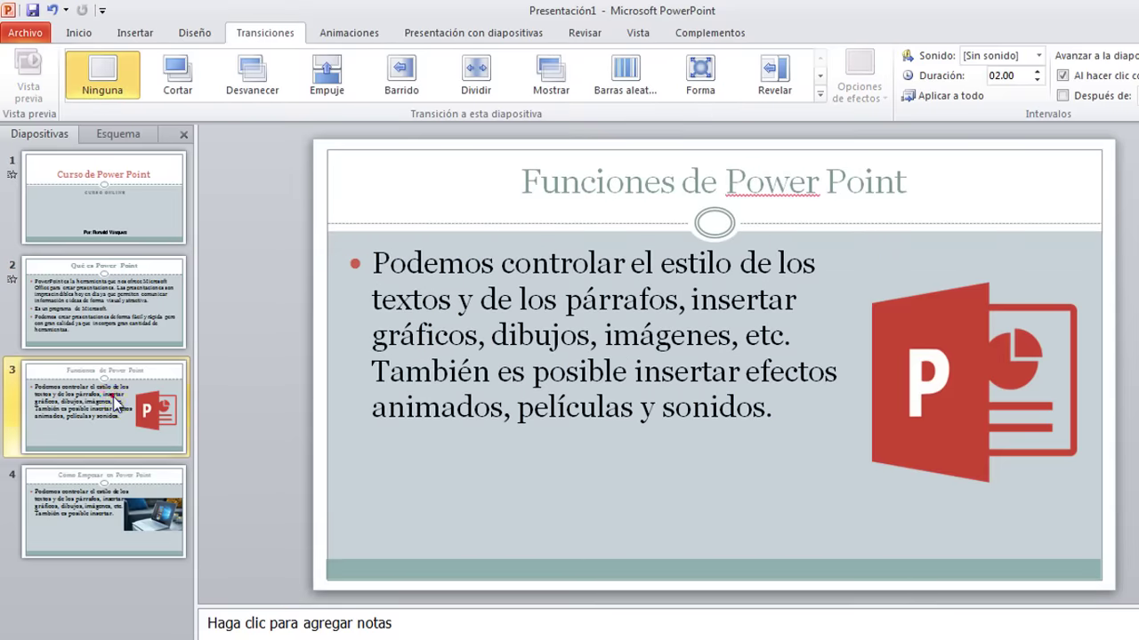
click(819, 98)
click(328, 242)
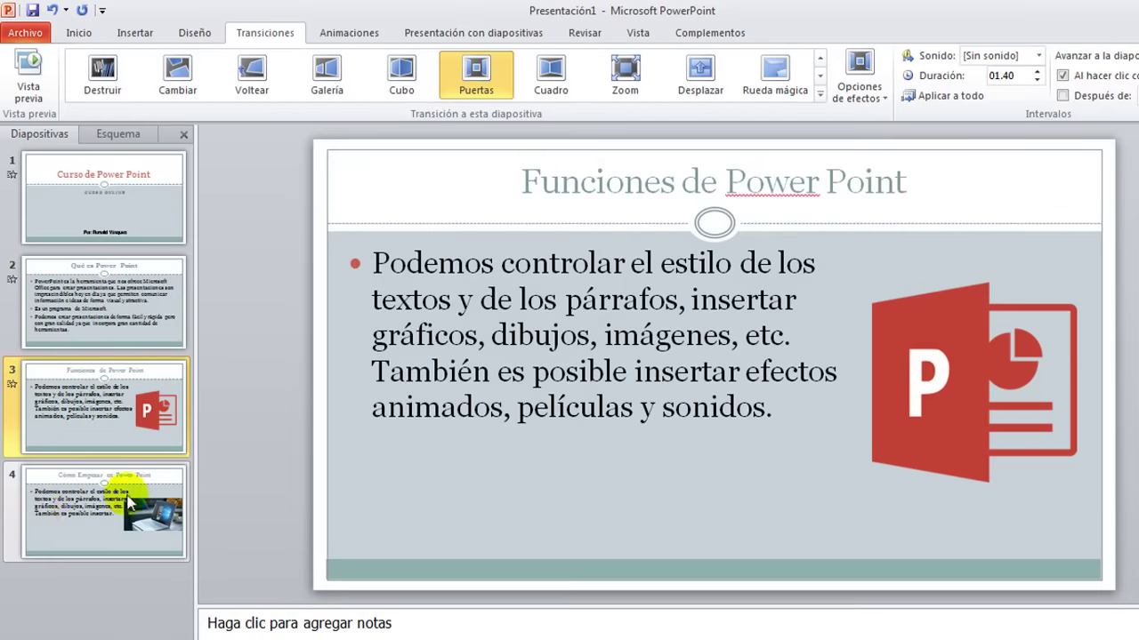
click(129, 503)
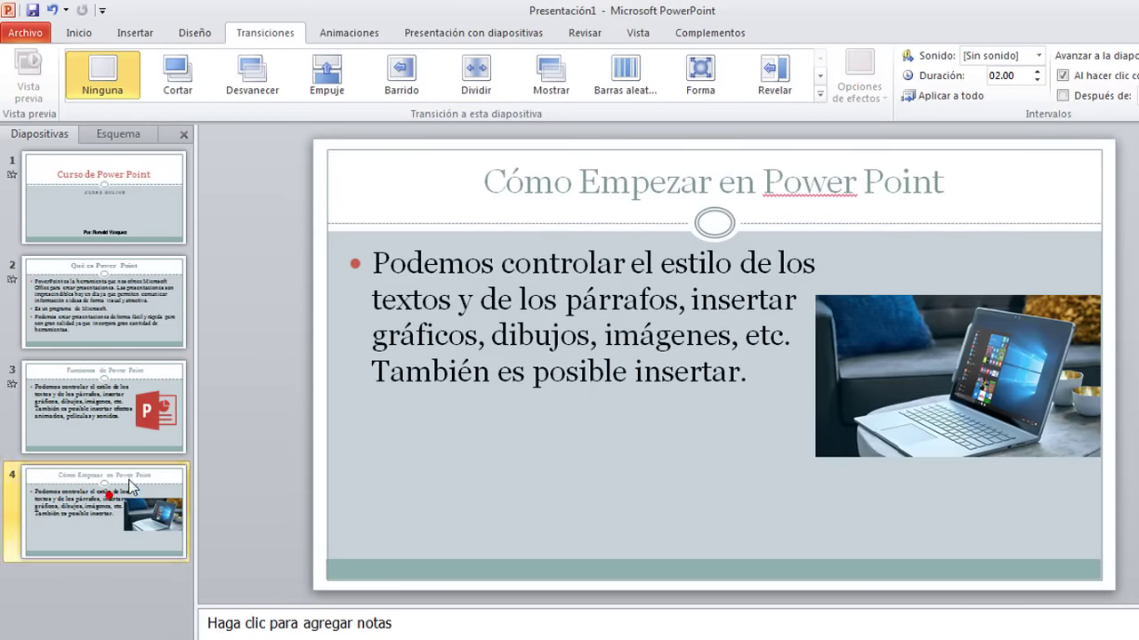
click(819, 94)
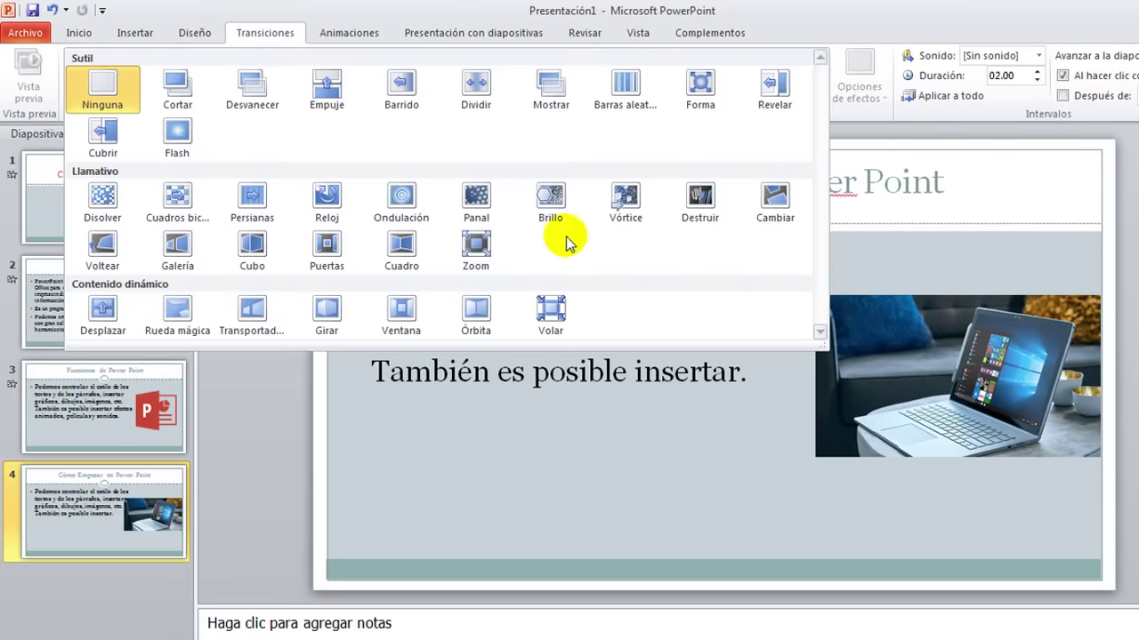
click(102, 196)
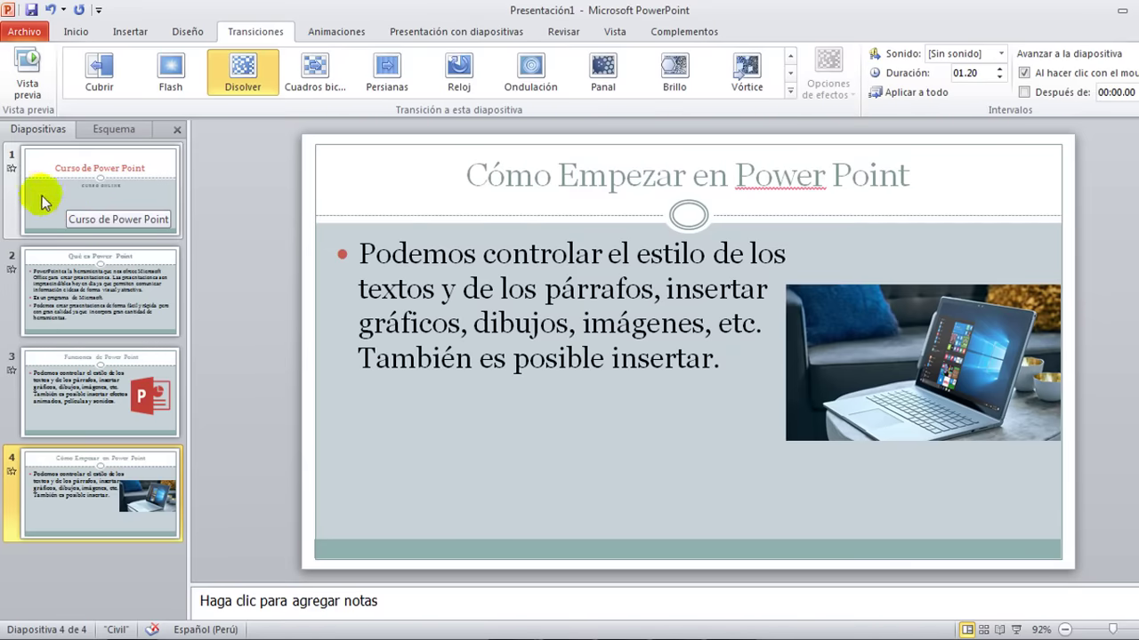
click(74, 184)
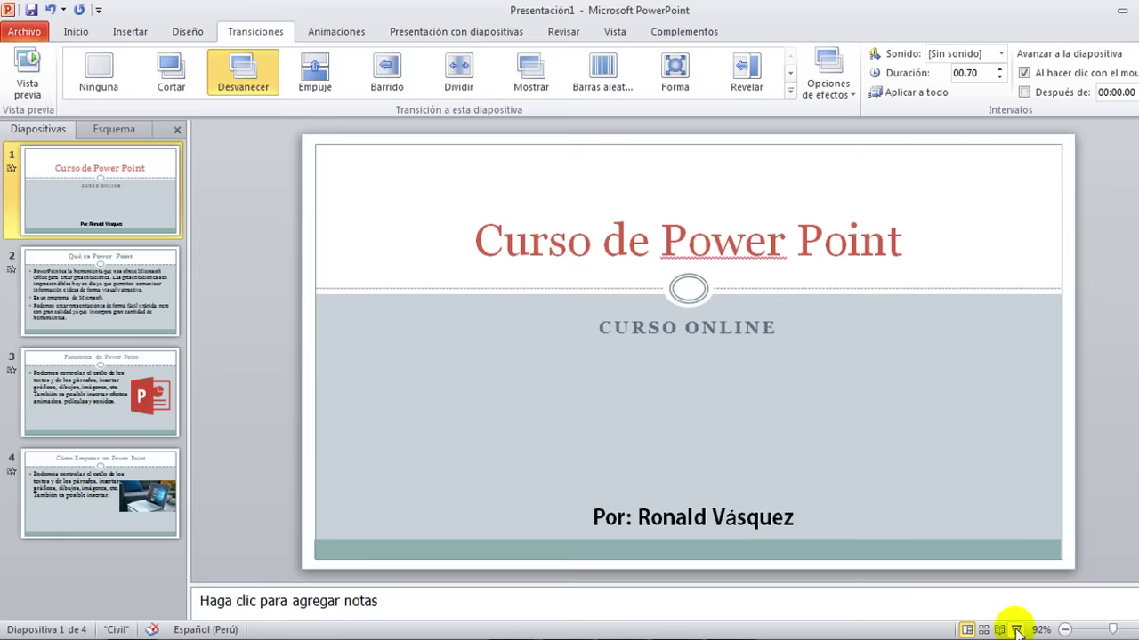
Preview the slide show from slide 1, then bring up the Animaciones effects.
click(1015, 629)
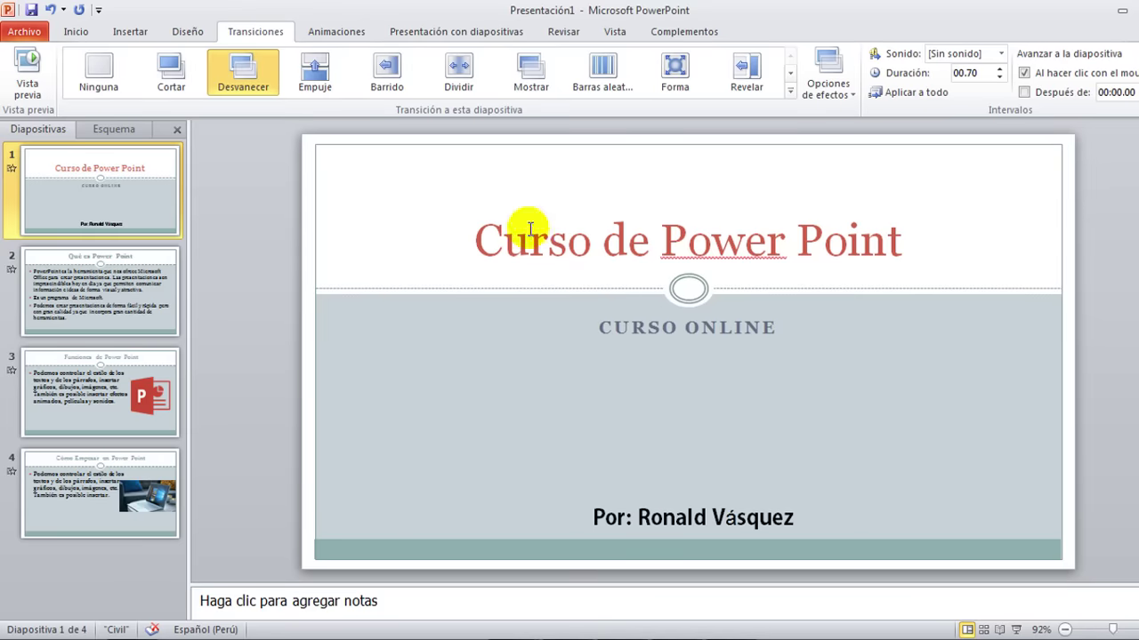
click(331, 36)
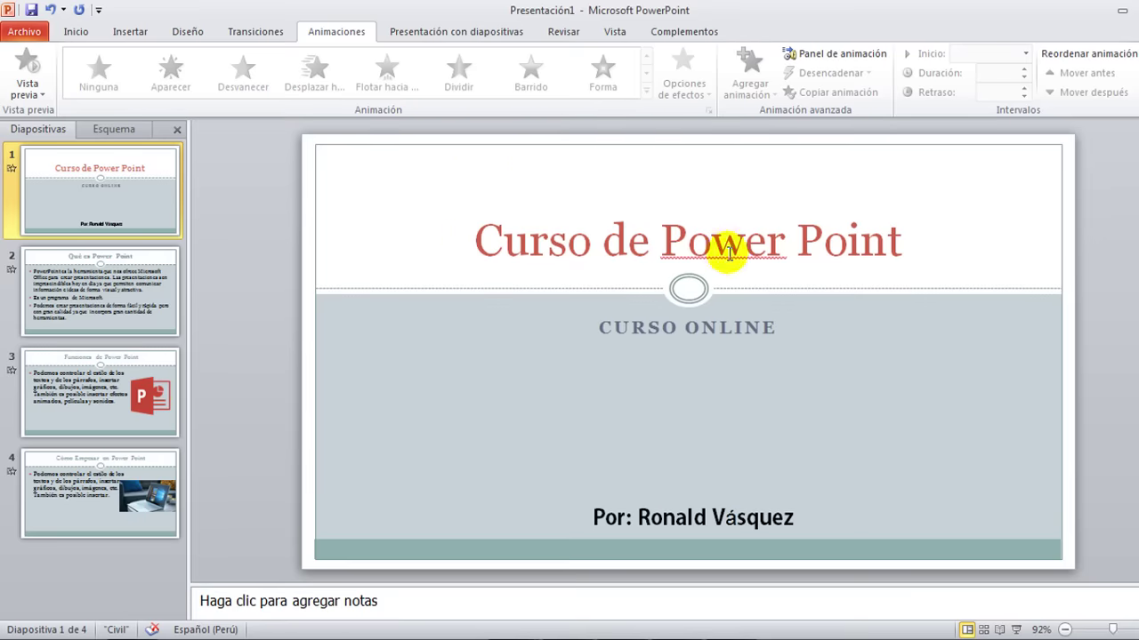
On slide 1, apply Aparecer to the title and author line and Barrido to the CURSO ONLINE subtitle.
click(659, 242)
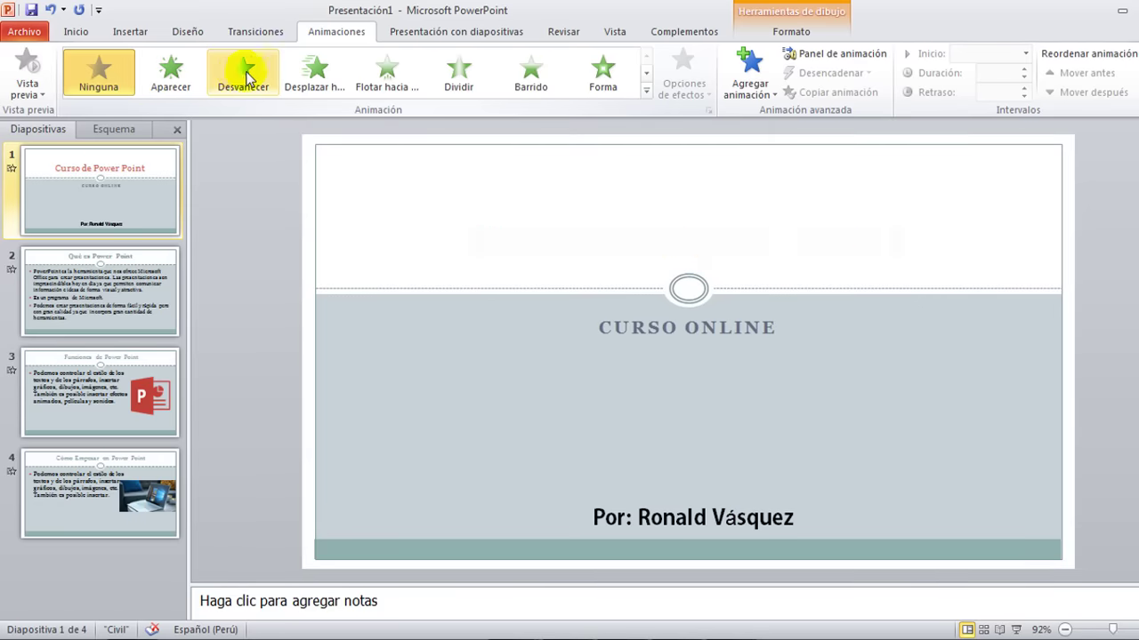
click(172, 72)
click(683, 331)
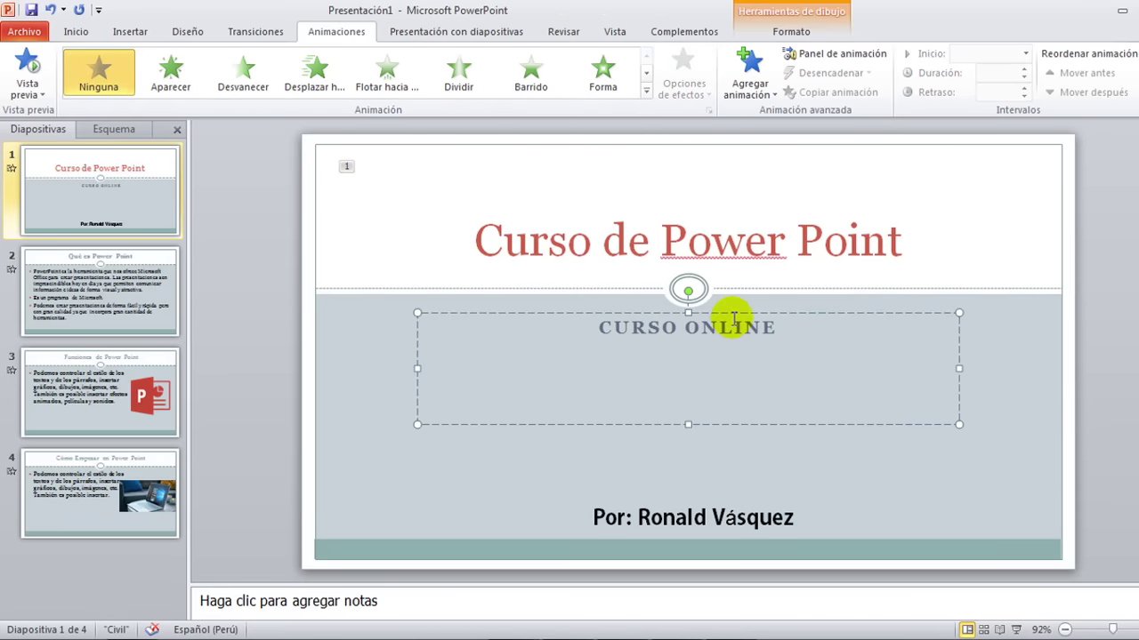
click(743, 315)
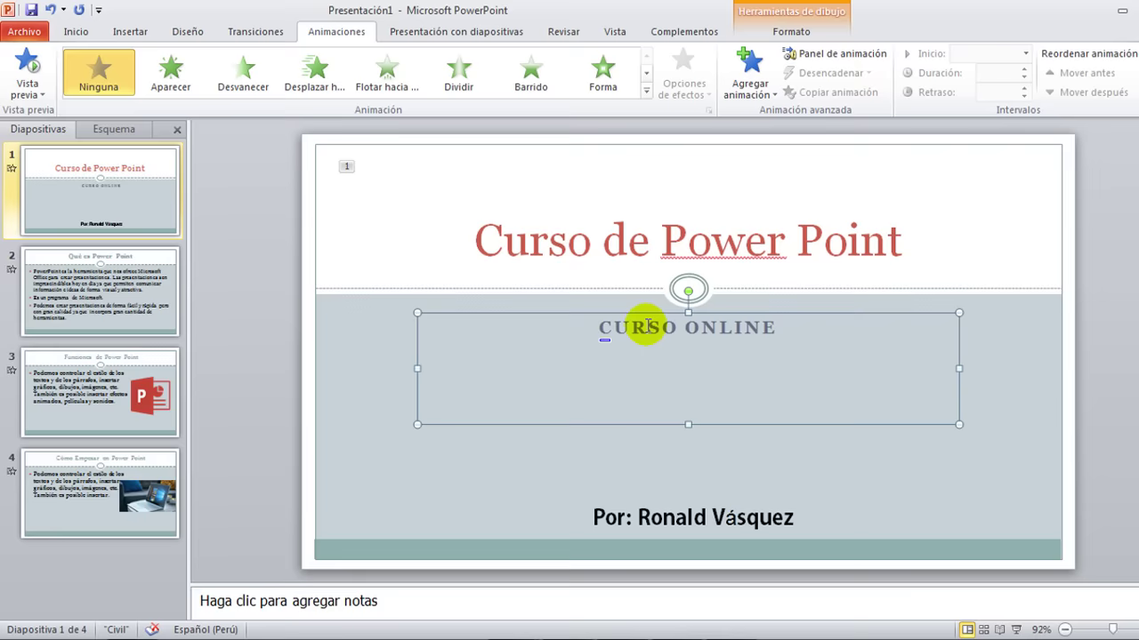
click(646, 90)
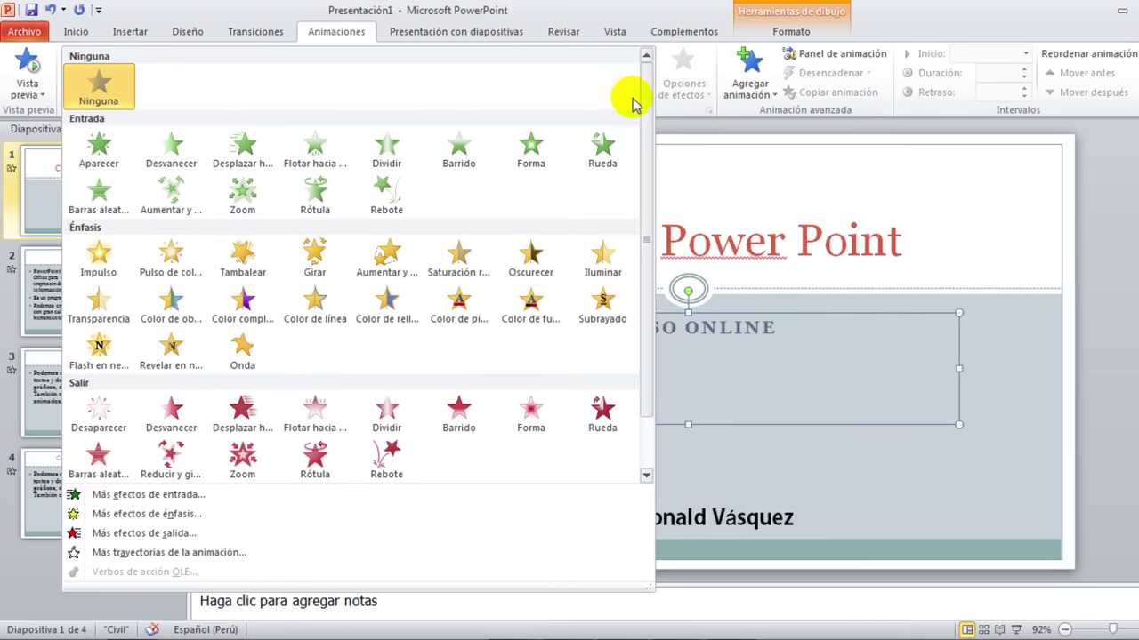
click(454, 147)
click(677, 513)
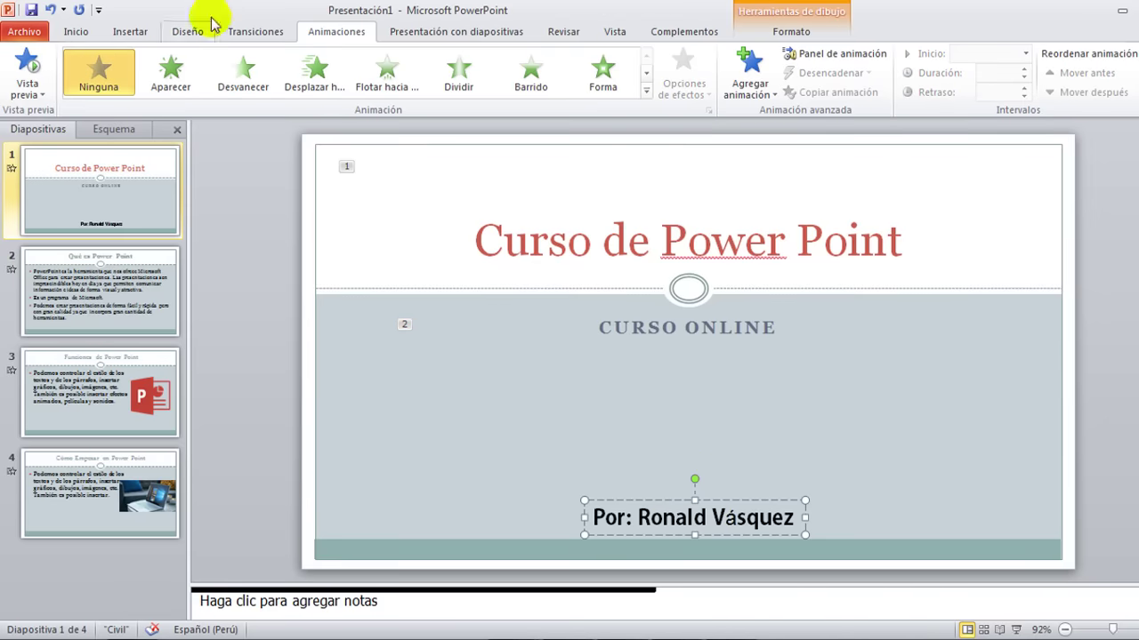
click(169, 82)
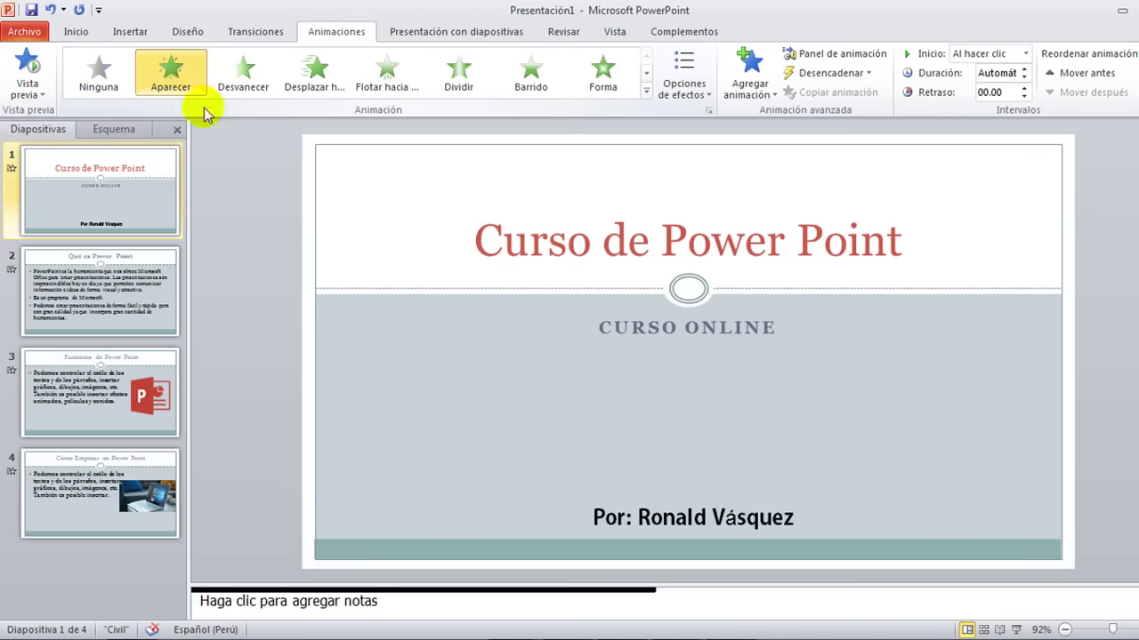
On slide 2, apply Aparecer to the title and Desplazar hacia arriba to the bullet text.
click(104, 290)
click(666, 175)
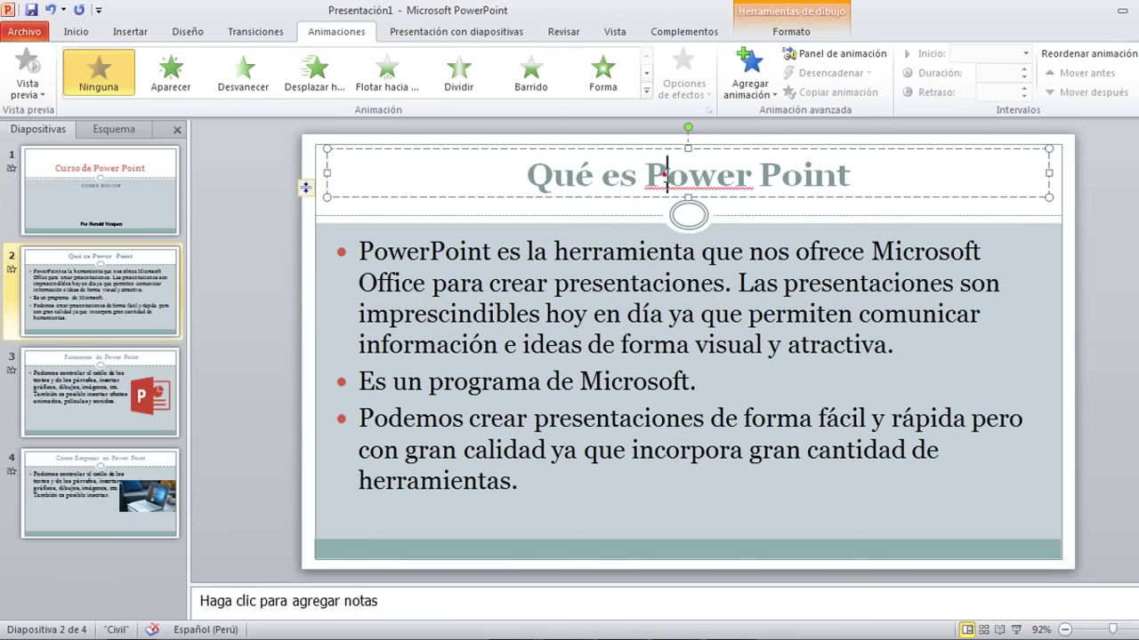
click(169, 72)
click(702, 253)
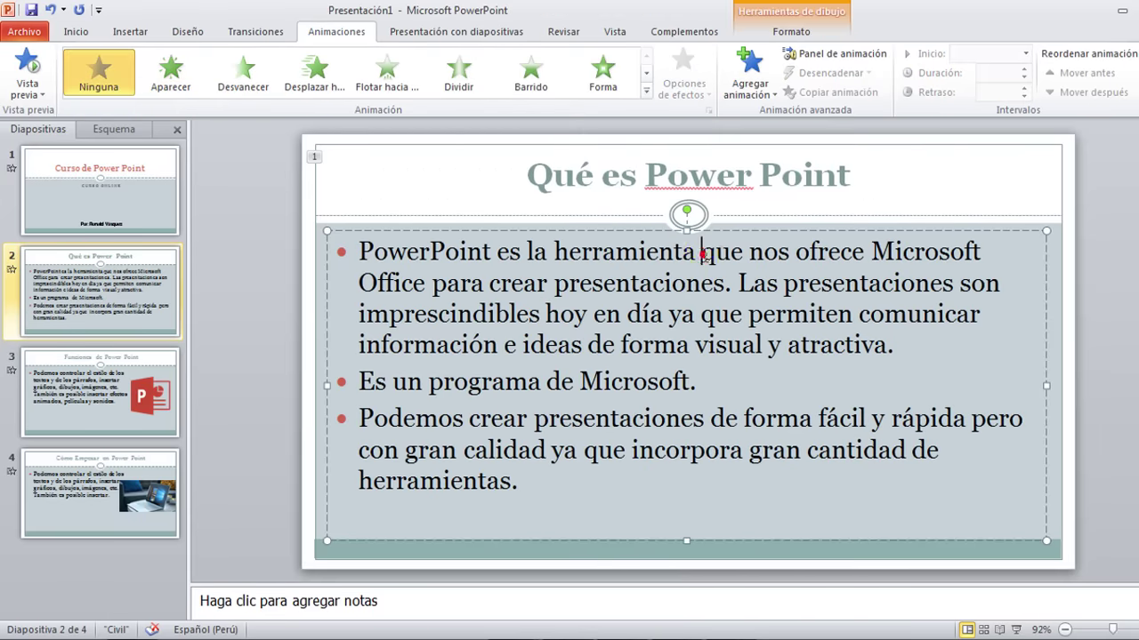
click(735, 235)
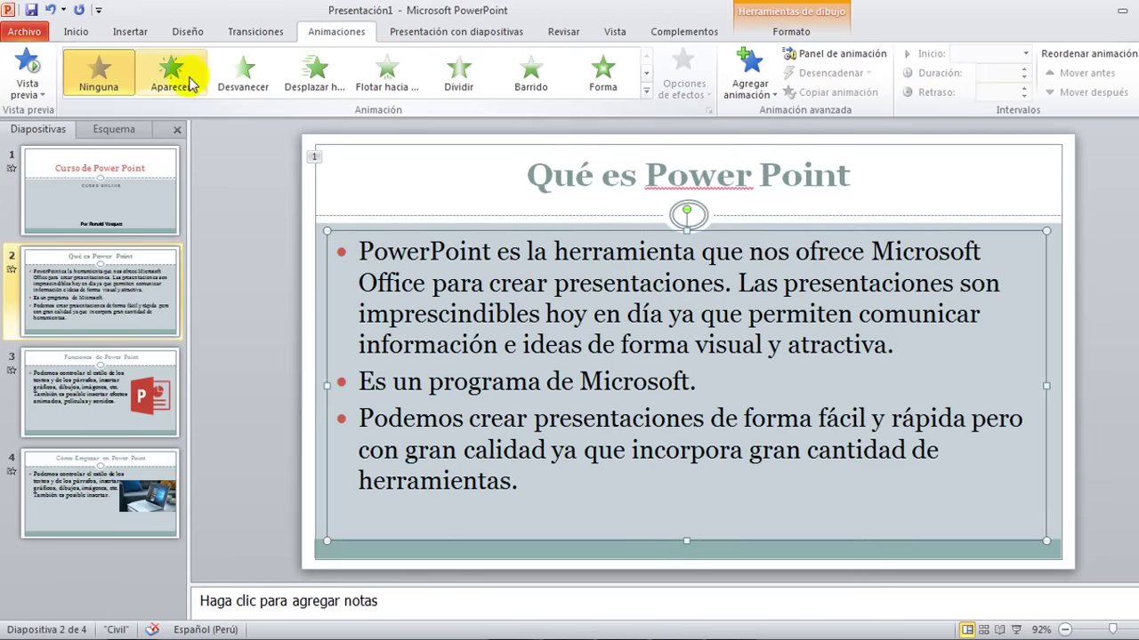
click(316, 73)
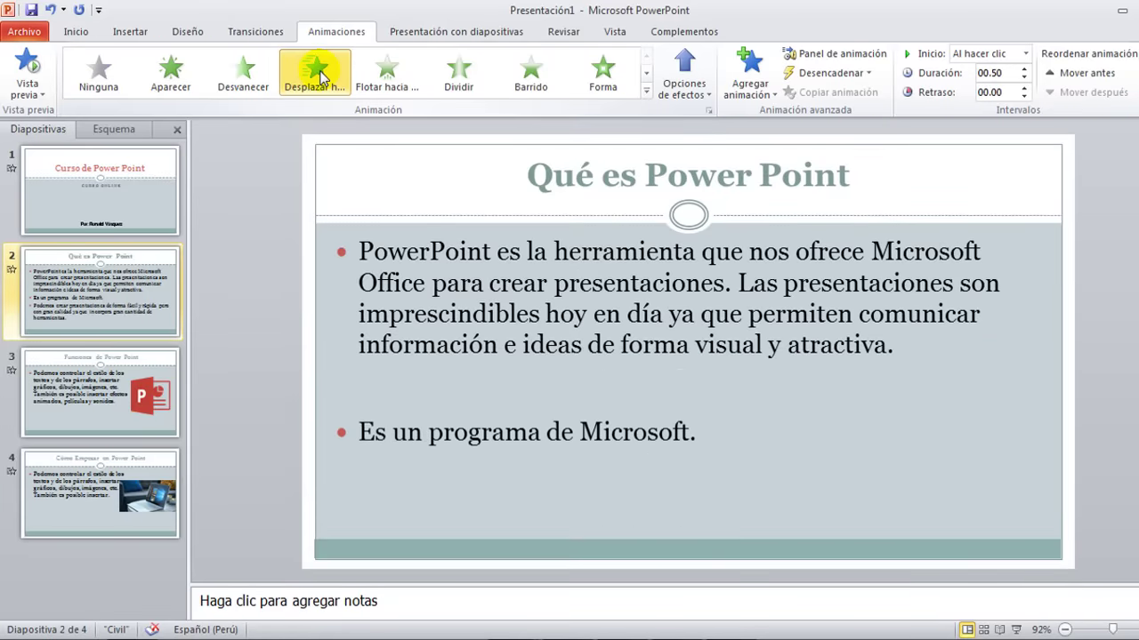
Apply Aparecer to the Funciones de Power Point title, then play the slide show from slide 1.
click(95, 385)
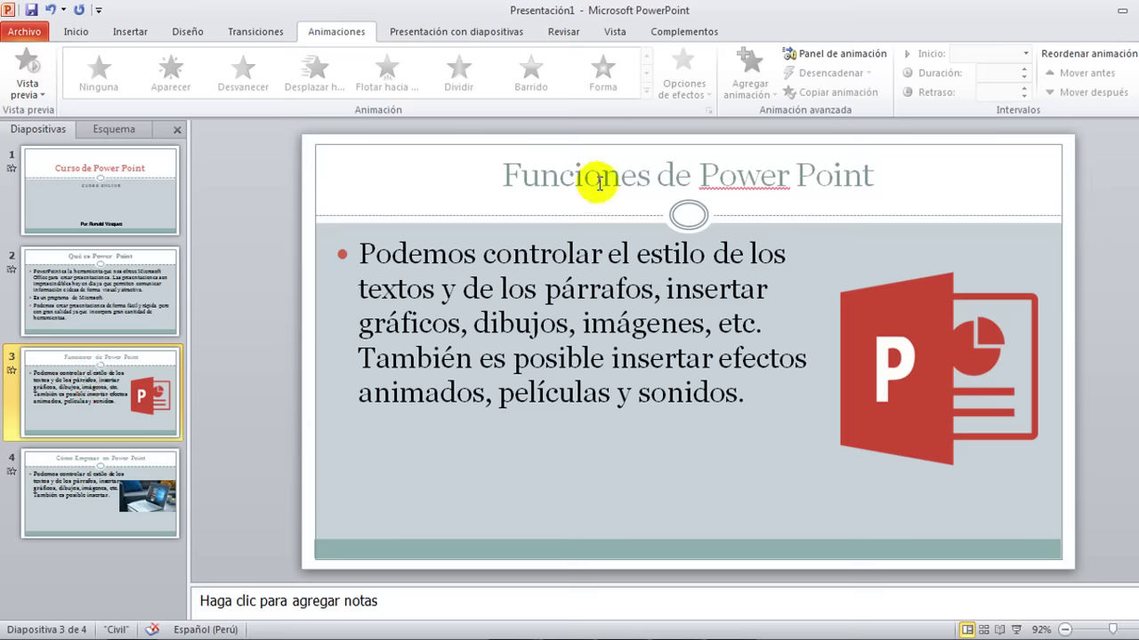
click(640, 178)
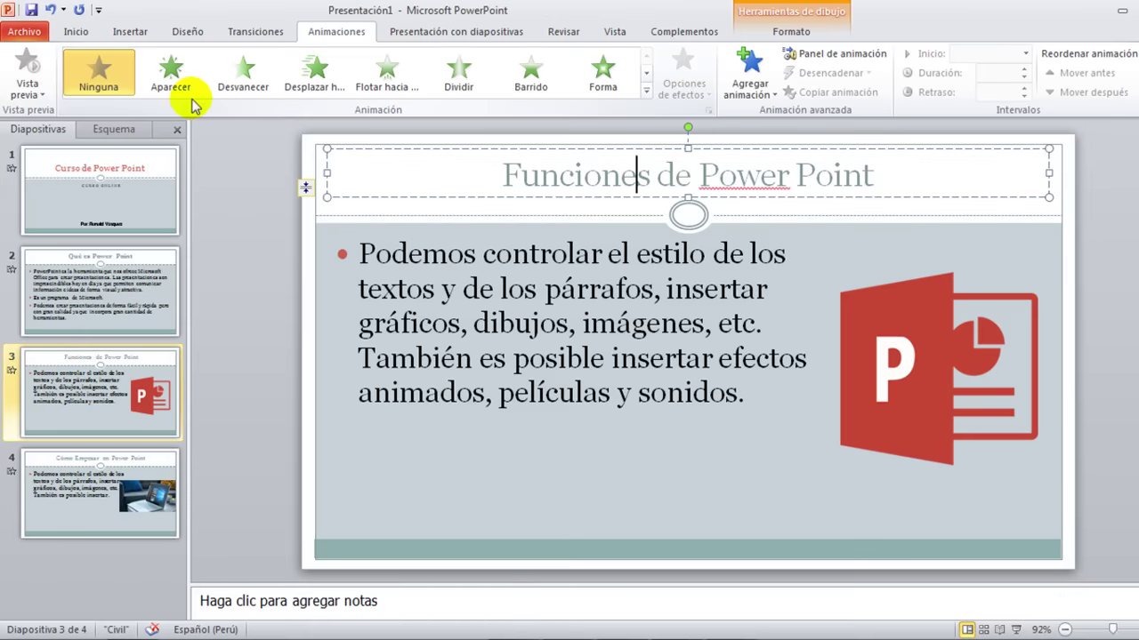
click(169, 73)
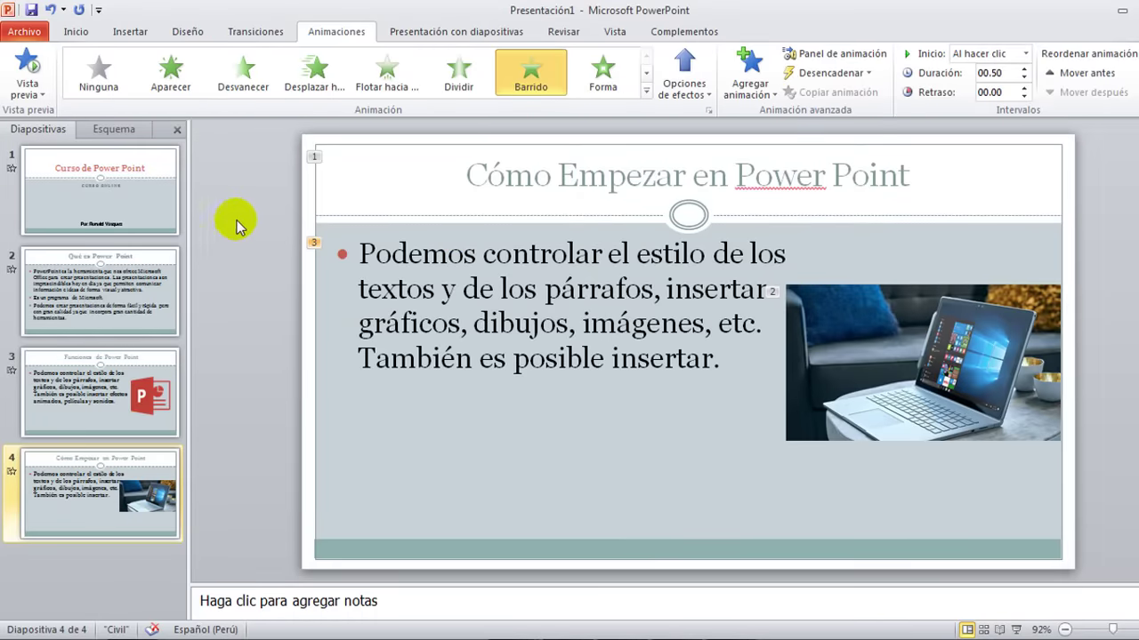
click(108, 201)
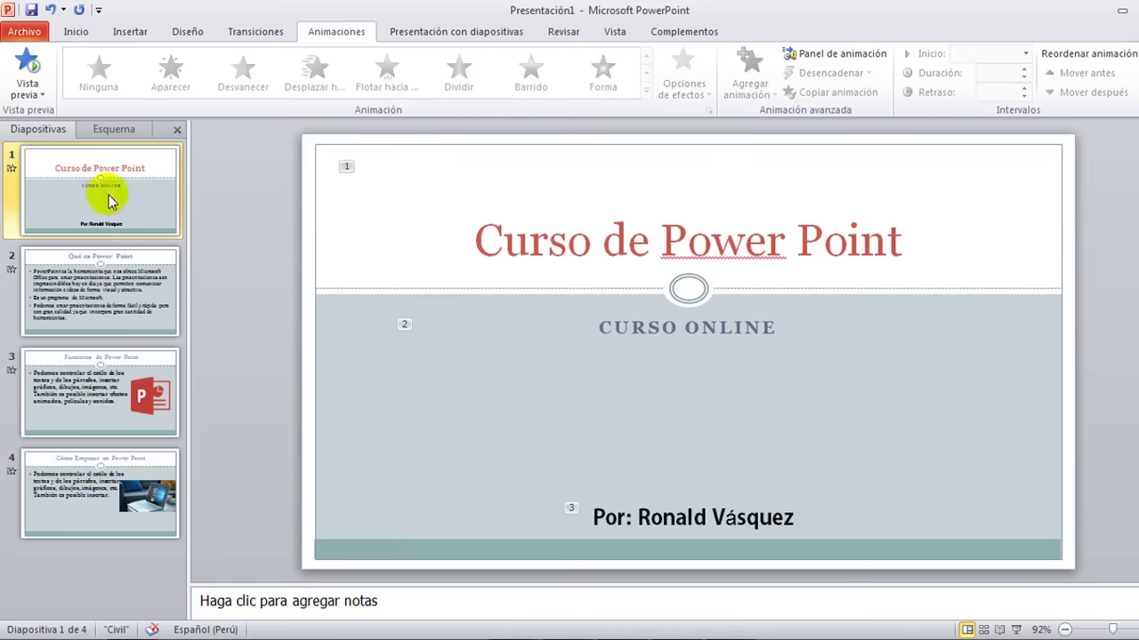
click(1014, 630)
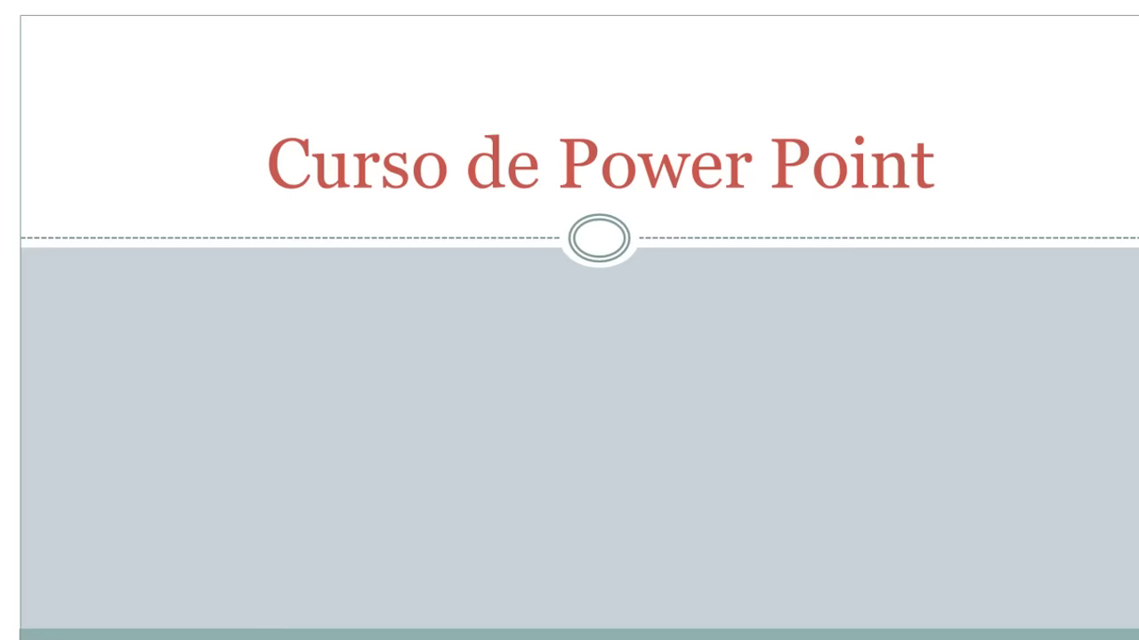
key(space)
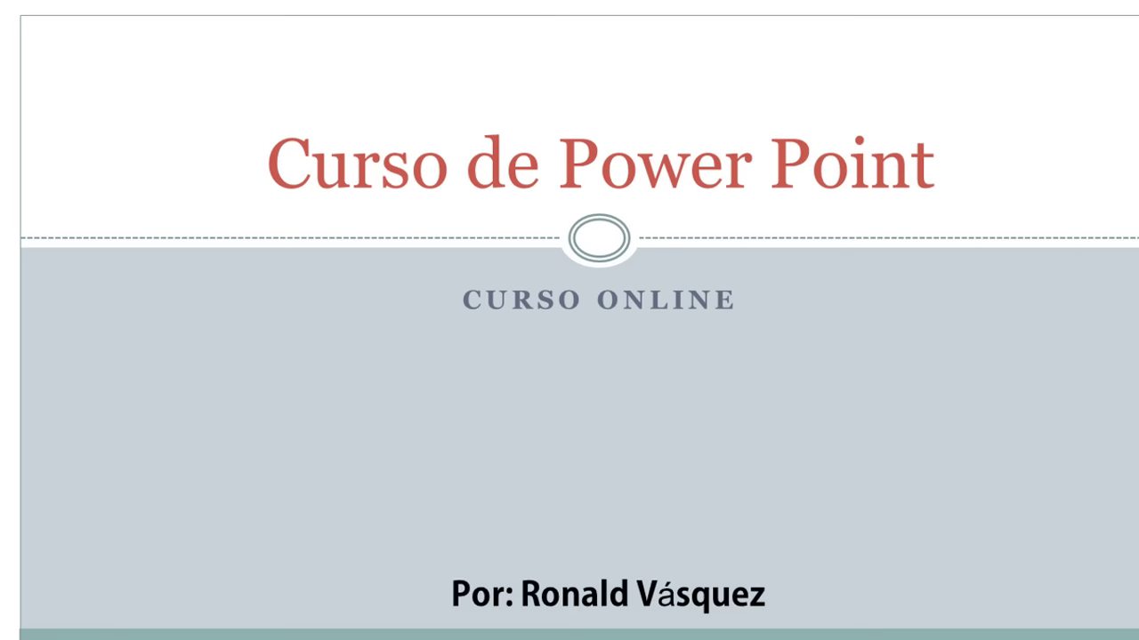
key(space)
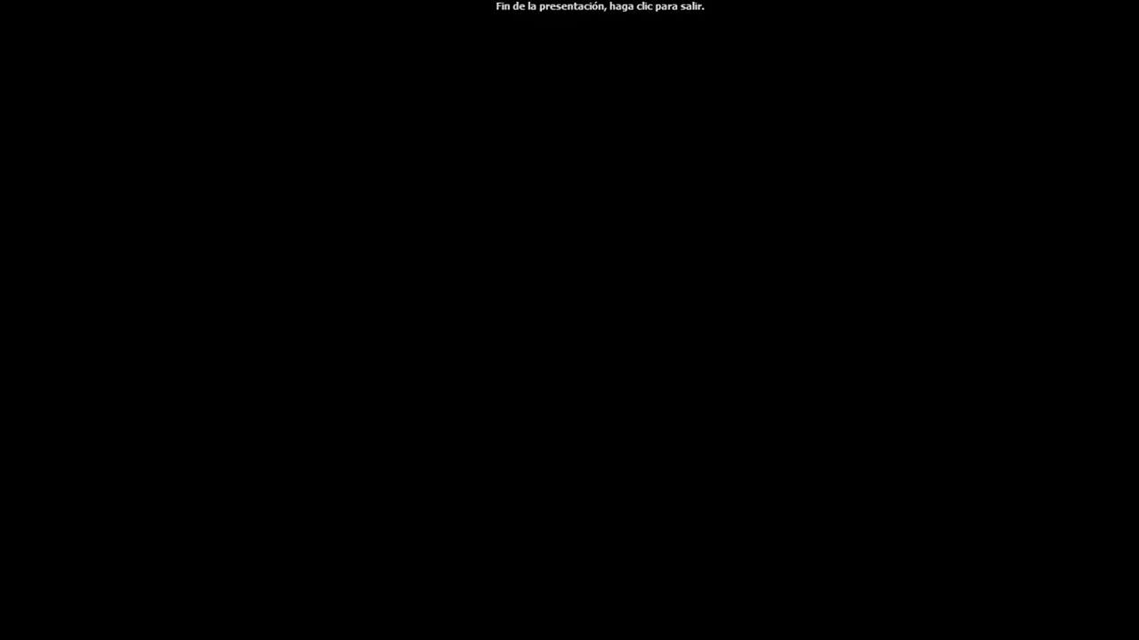
click(1040, 490)
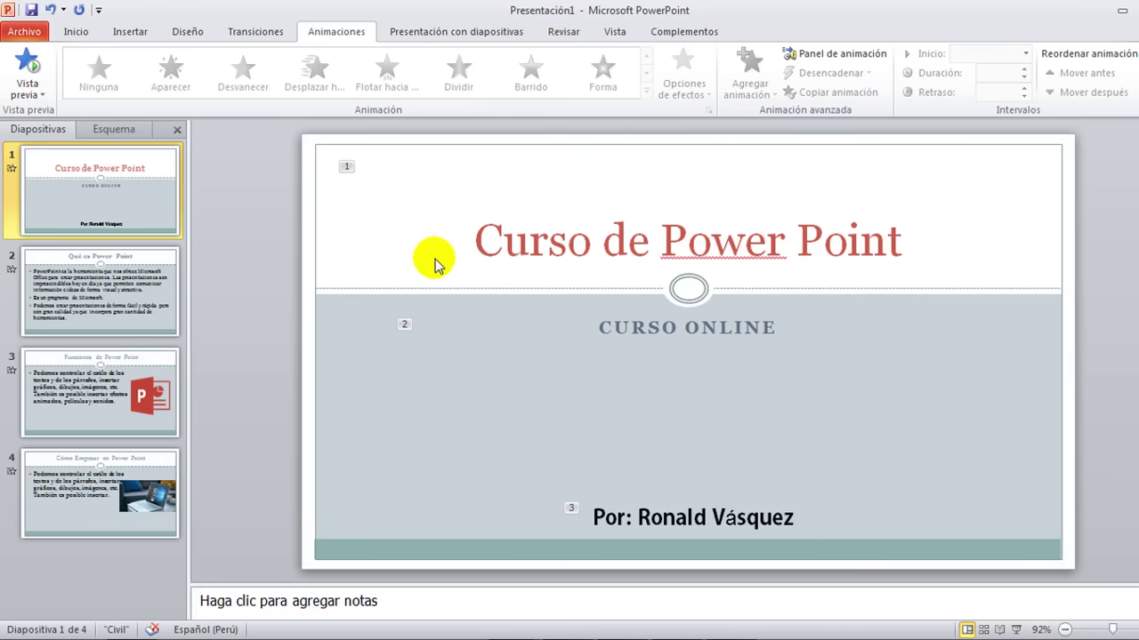
Save the presentation via Archivo > Guardar to Escritorio as 'Curso de Power Point.pptx'.
click(26, 36)
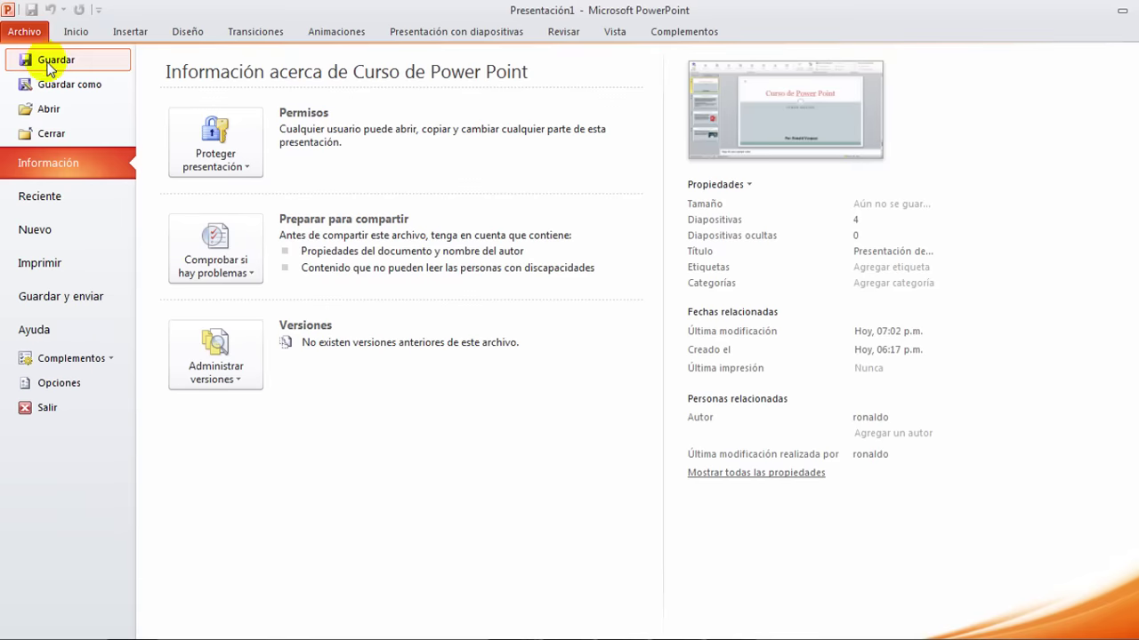
click(90, 84)
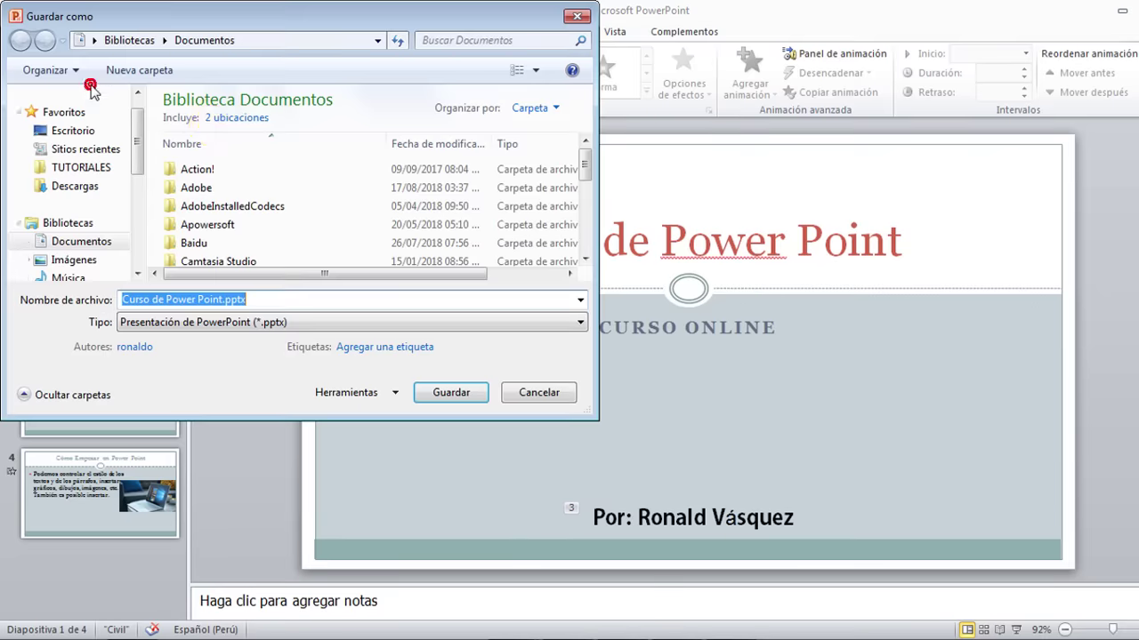
click(78, 131)
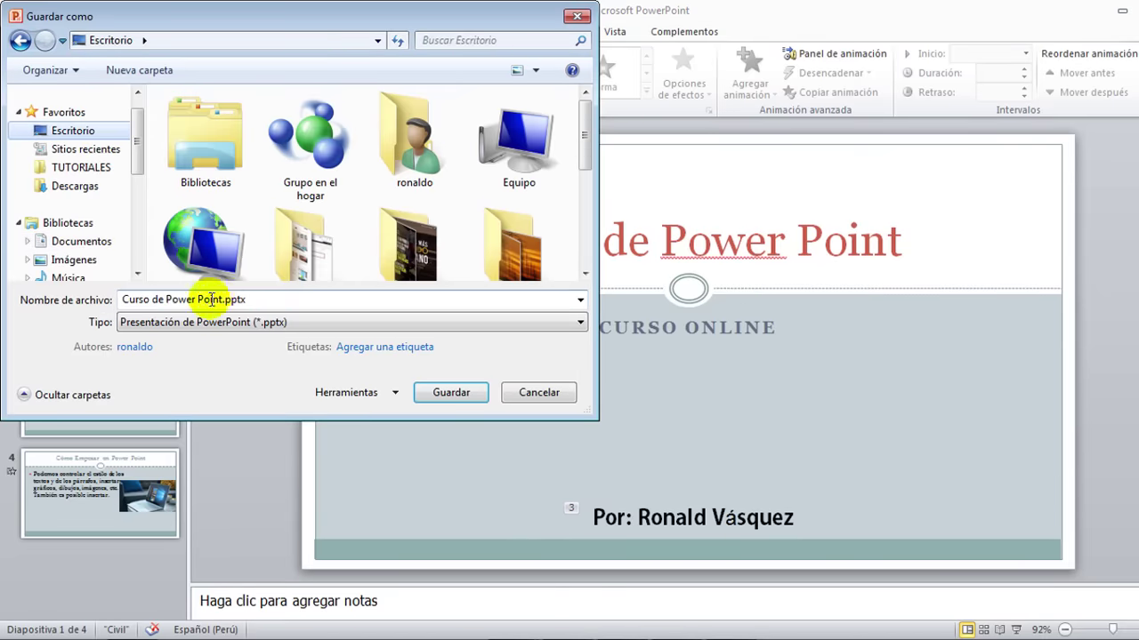
click(451, 392)
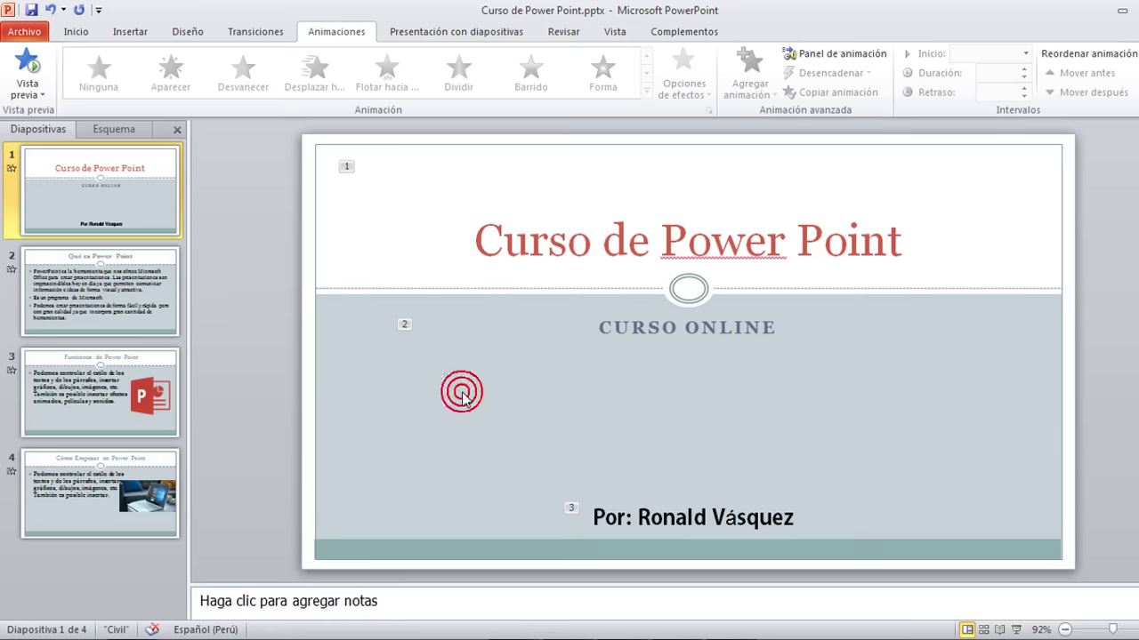